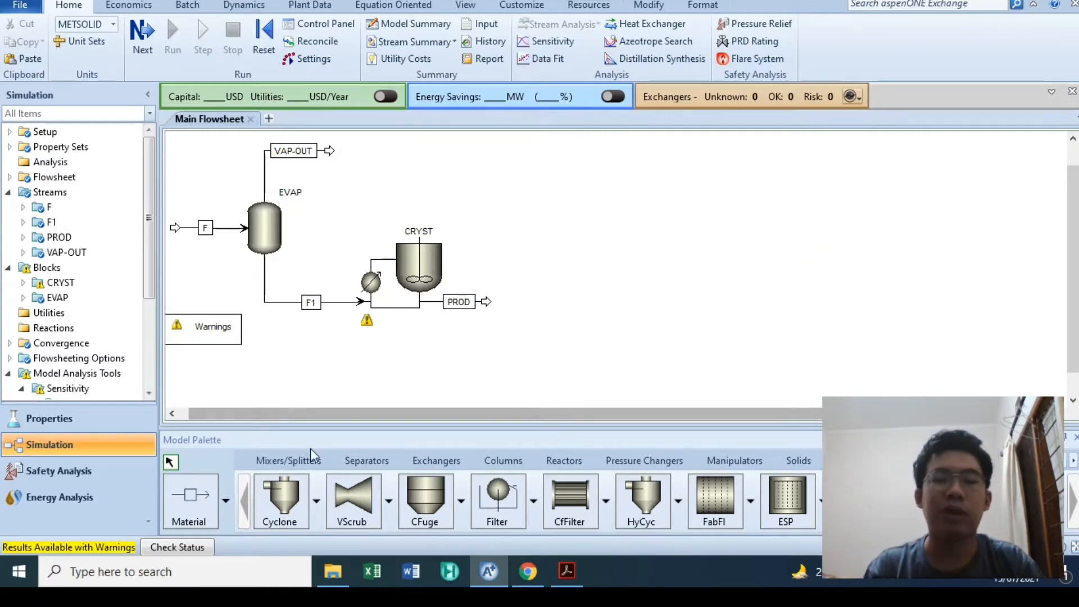
- Place a Filter block from the solids separators on the flowsheet, beside the PROD stream's outlet
{"action": "left_click", "coordinate": [284, 463]}
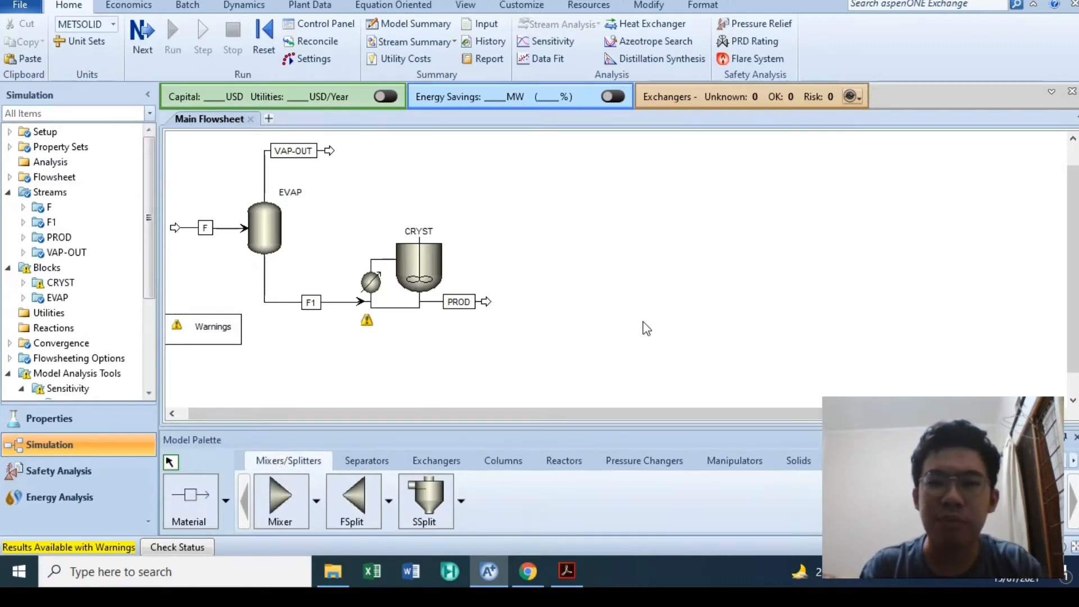
{"action": "left_click_drag", "start_coordinate": [731, 1], "coordinate": [708, 4]}
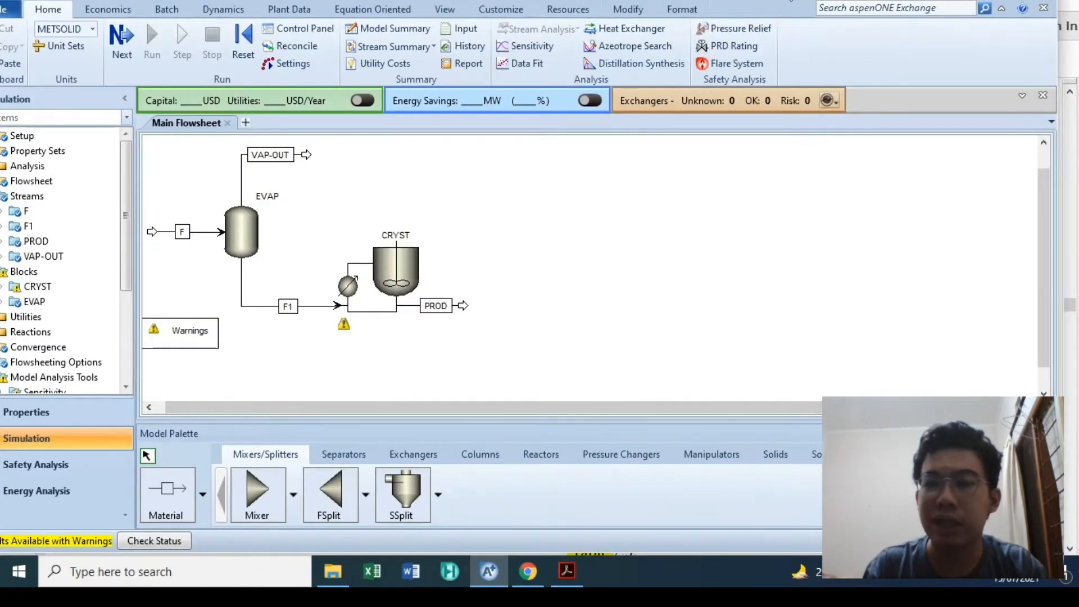
{"action": "left_click_drag", "start_coordinate": [788, 1], "coordinate": [734, 6]}
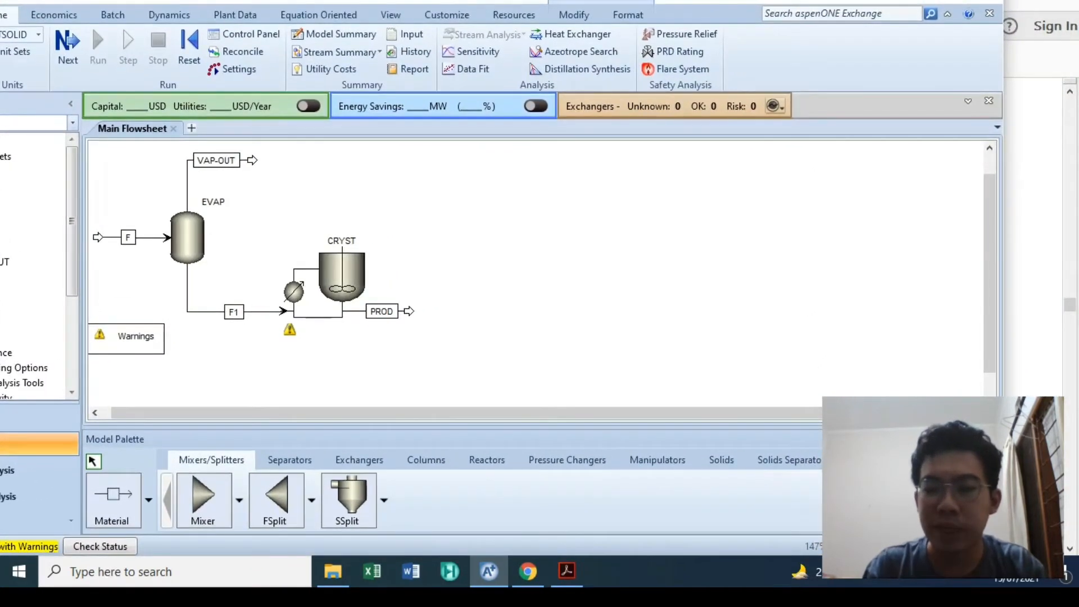
{"action": "left_click", "coordinate": [780, 462]}
{"action": "left_click", "coordinate": [420, 497]}
{"action": "left_click", "coordinate": [459, 315]}
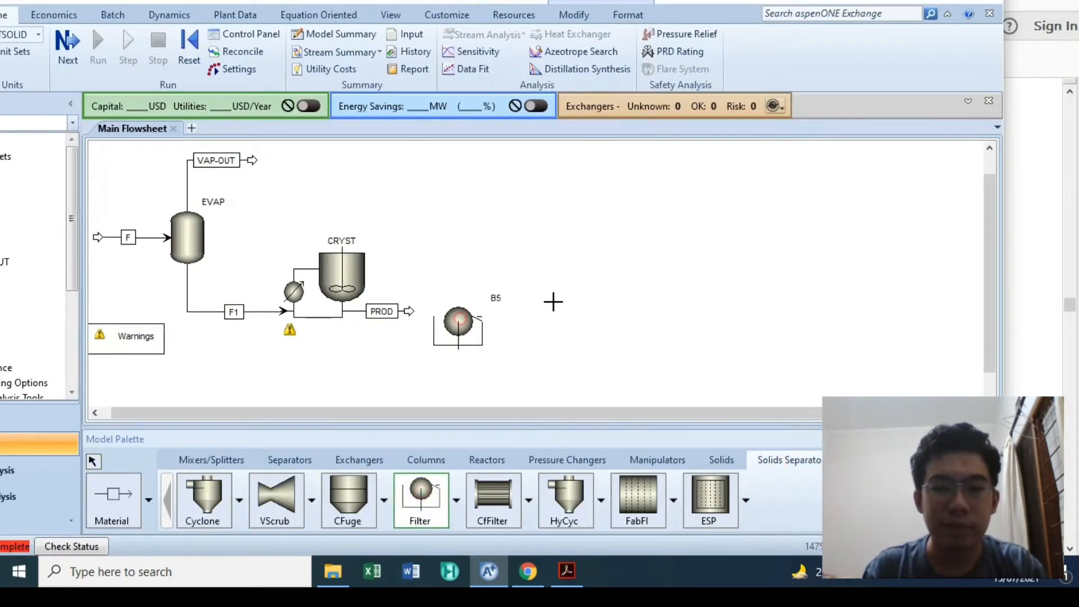
{"action": "left_click", "coordinate": [93, 462]}
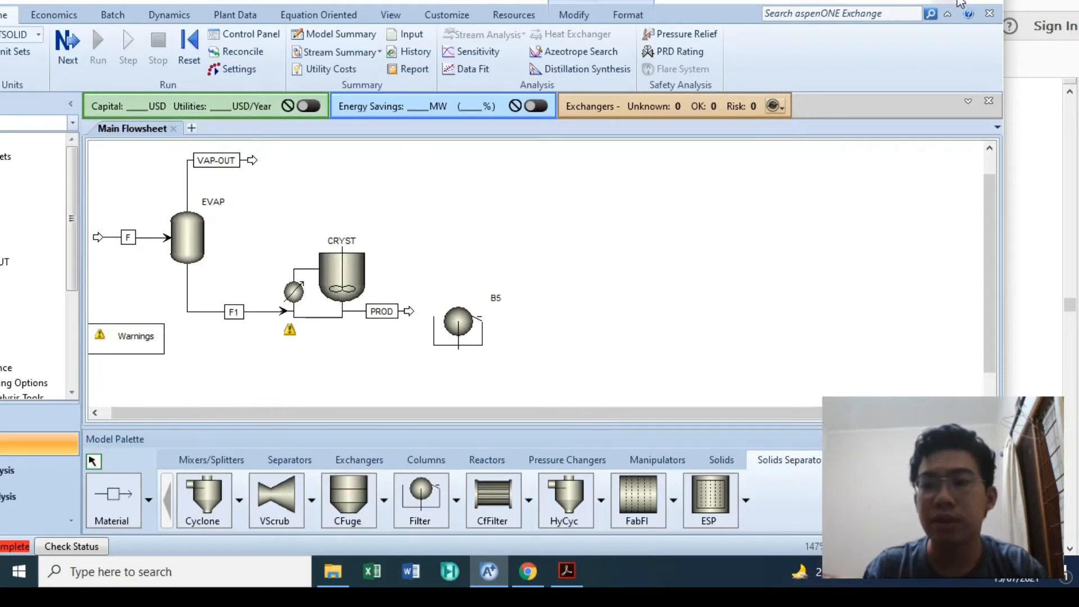
- Maximize the simulation window and rename the new filter block as FILTER
{"action": "double_click", "coordinate": [960, 3]}
{"action": "double_click", "coordinate": [499, 299]}
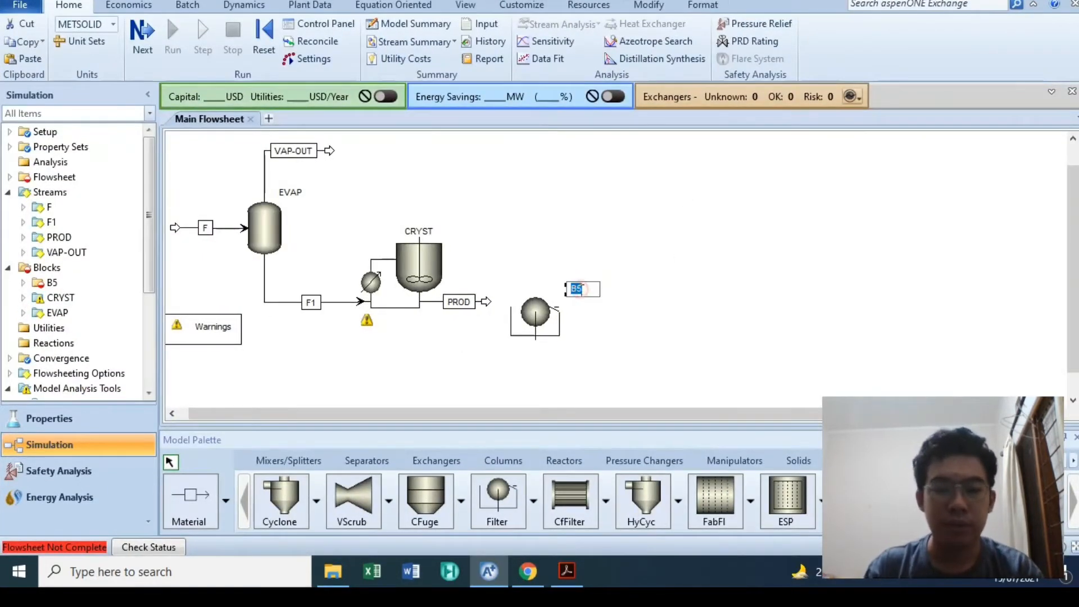
{"action": "type", "text": "FILTER"}
{"action": "key", "text": "Return"}
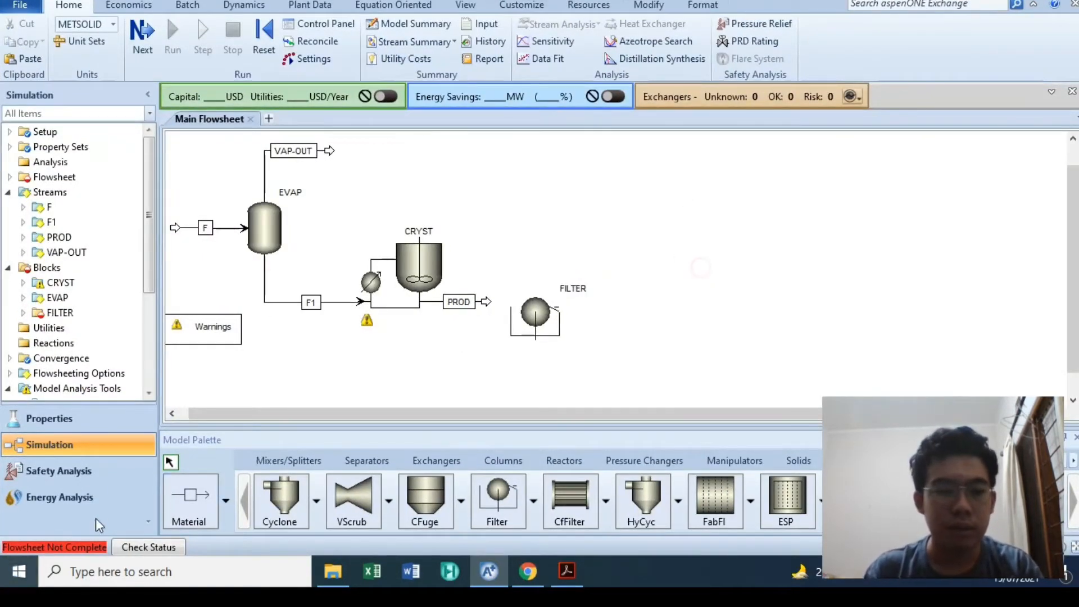
- Draw two material outlet streams from the FILTER block, one for the solids and one for the liquid
{"action": "left_click", "coordinate": [187, 509]}
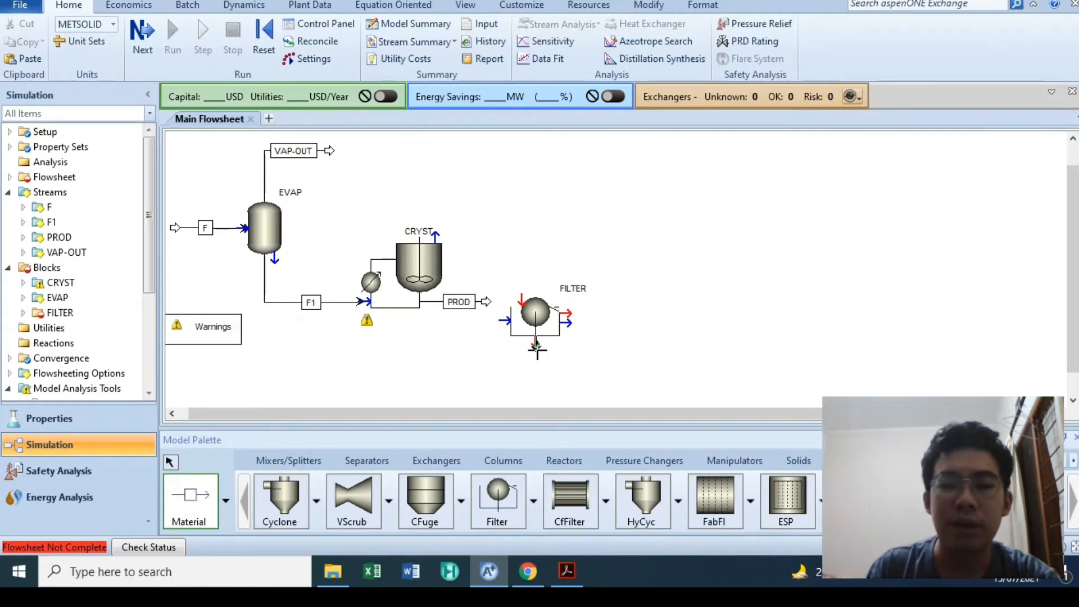
{"action": "left_click", "coordinate": [570, 313]}
{"action": "left_click", "coordinate": [651, 312]}
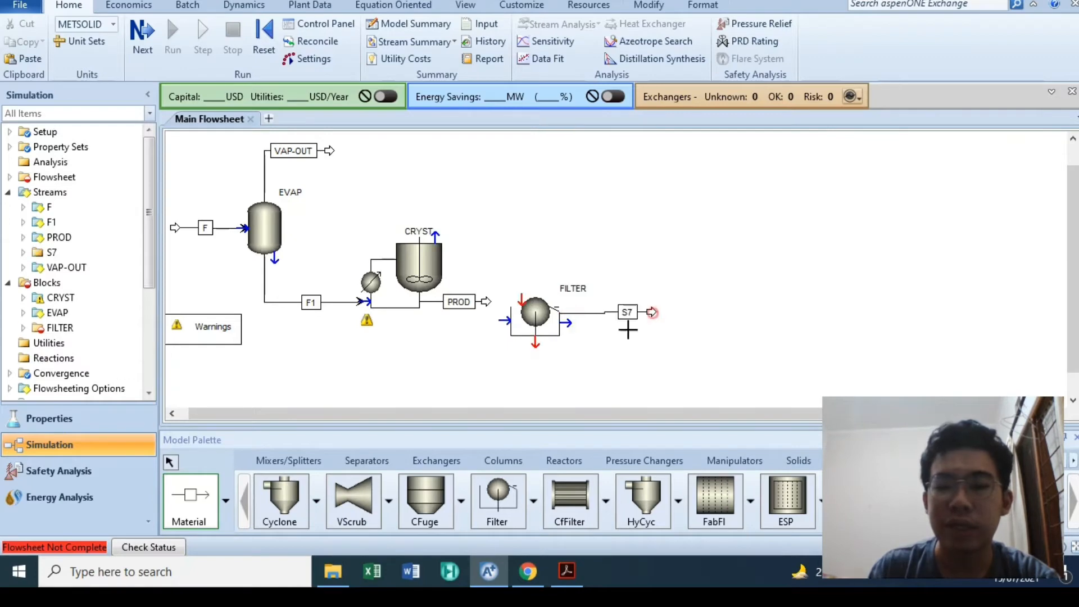
{"action": "left_click", "coordinate": [536, 346]}
{"action": "left_click", "coordinate": [645, 376]}
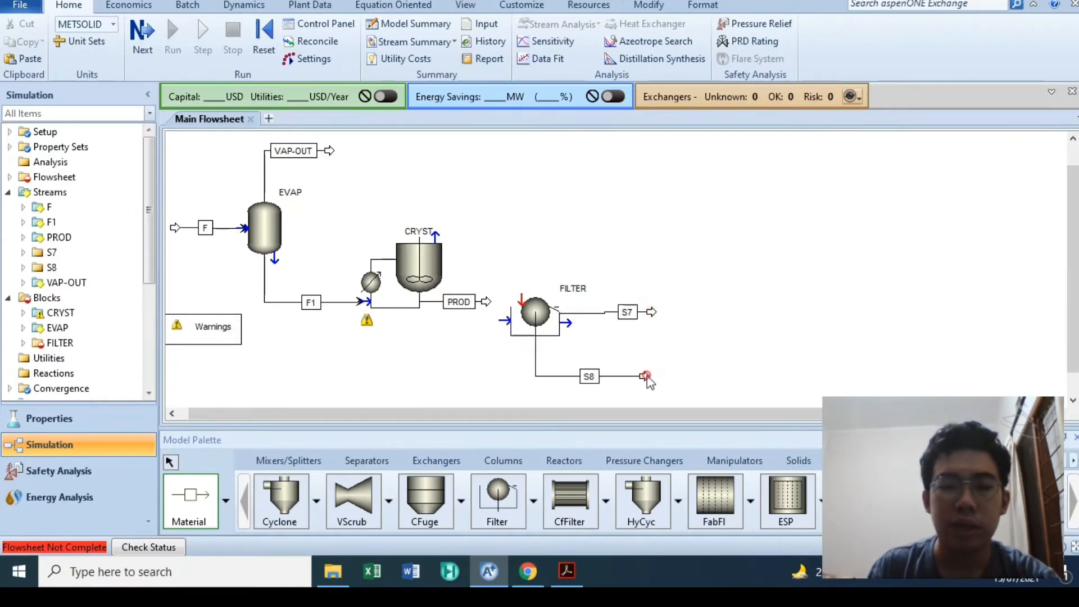
{"action": "left_click", "coordinate": [171, 462]}
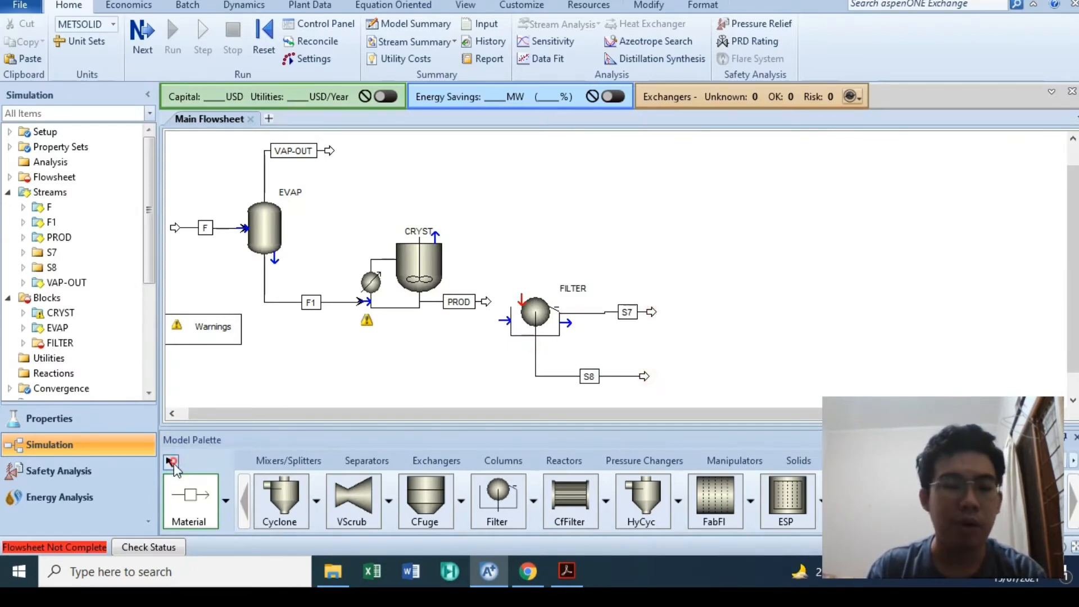
- Rename the filter's lower liquid outlet stream as LIQ and its solids outlet stream as CRYSTAL
{"action": "left_click", "coordinate": [593, 382]}
{"action": "type", "text": "LIQ"}
{"action": "key", "text": "Return"}
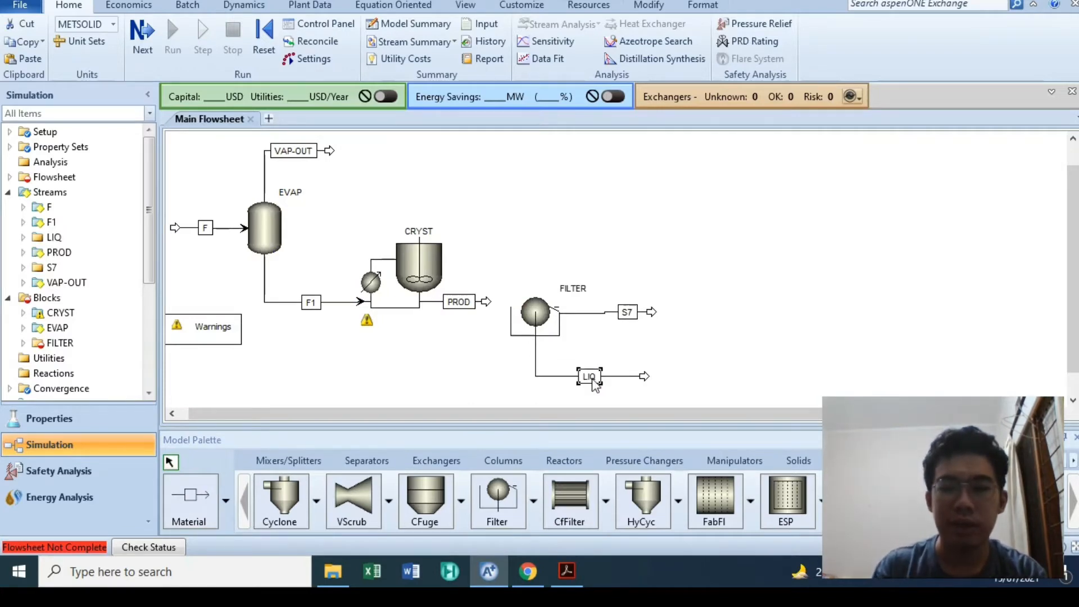
{"action": "left_click", "coordinate": [627, 311]}
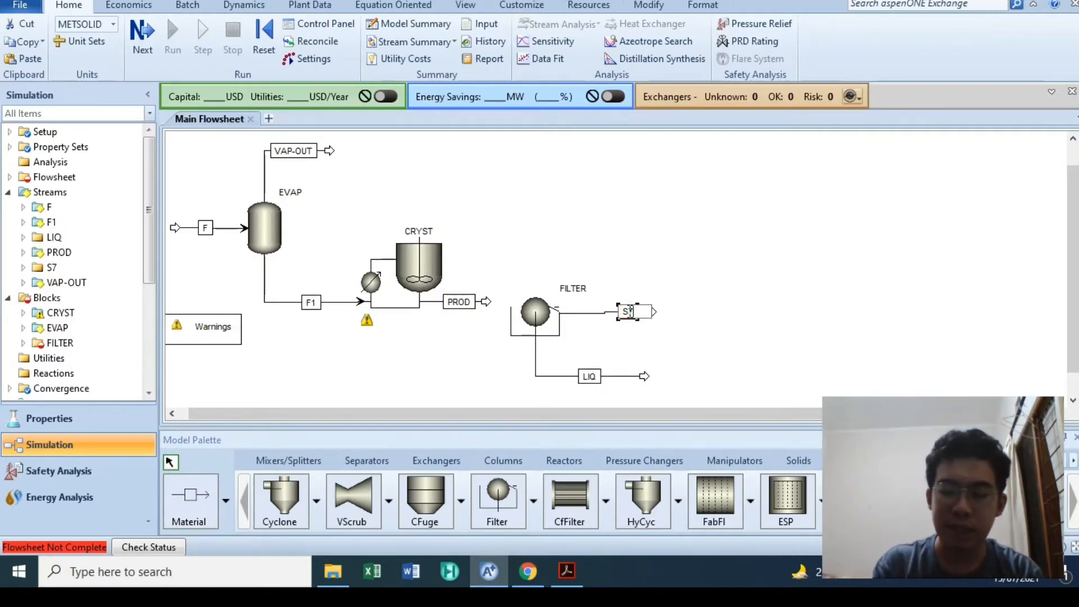
{"action": "type", "text": "CRYSTAL"}
{"action": "key", "text": "Return"}
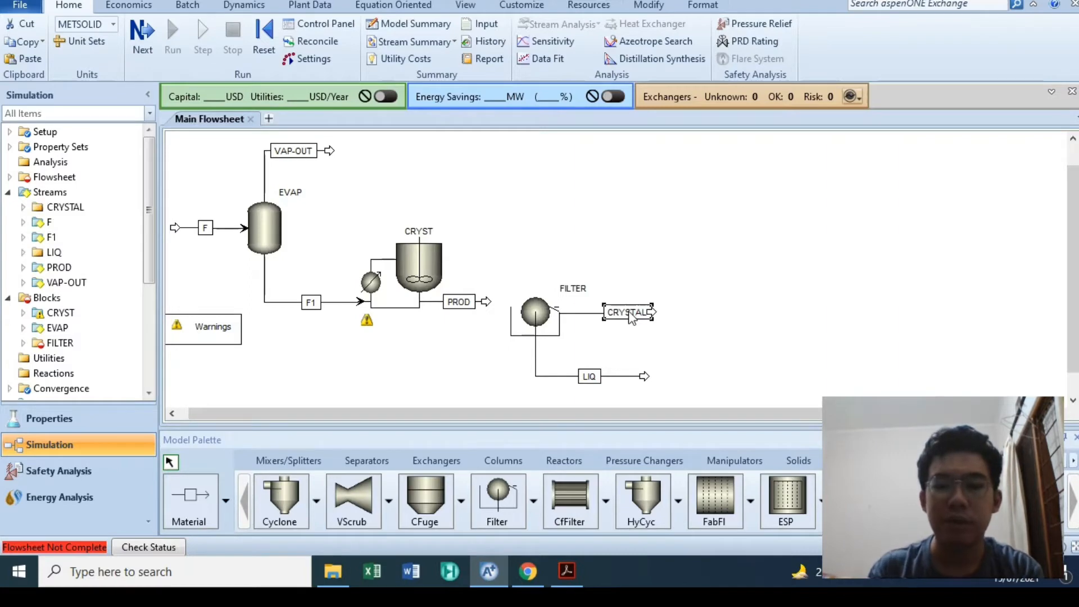
- Connect the free end of the PROD stream to the required feed inlet of the FILTER block
{"action": "double_click", "coordinate": [486, 302]}
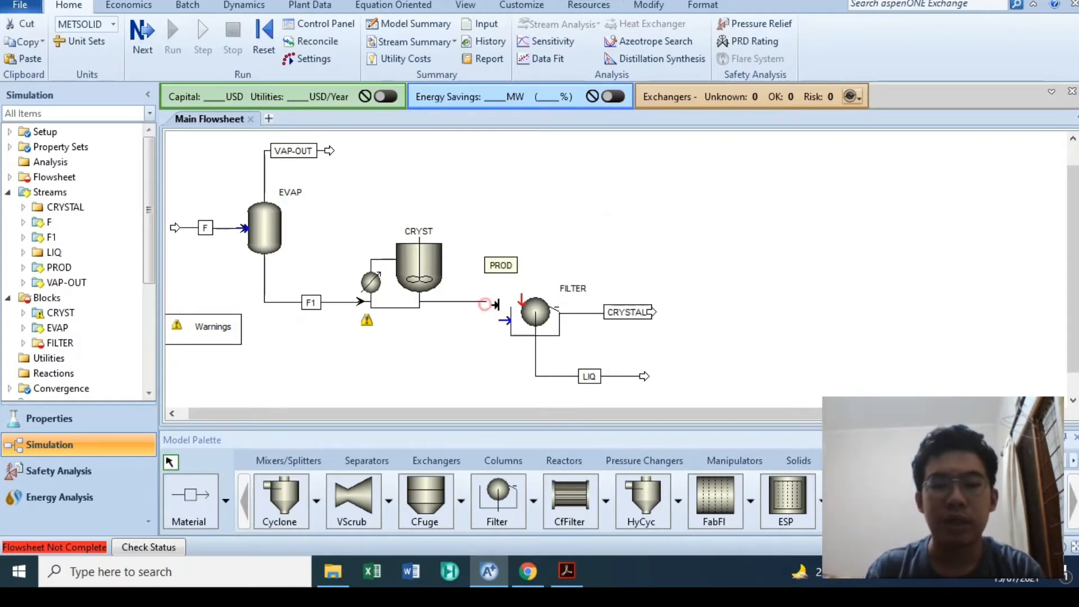
{"action": "left_click", "coordinate": [523, 303]}
{"action": "left_click", "coordinate": [548, 228]}
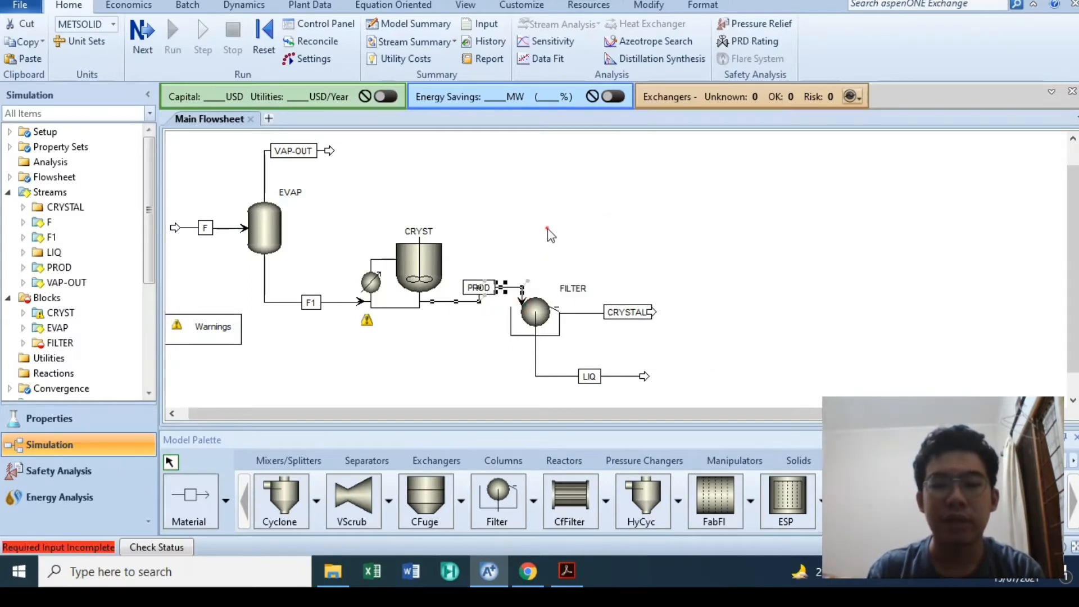
- Open the FILTER block's specifications and set the model to Solids separator, keeping the phase separation at Fraction of liquid to liquid outlet
{"action": "left_click", "coordinate": [542, 309]}
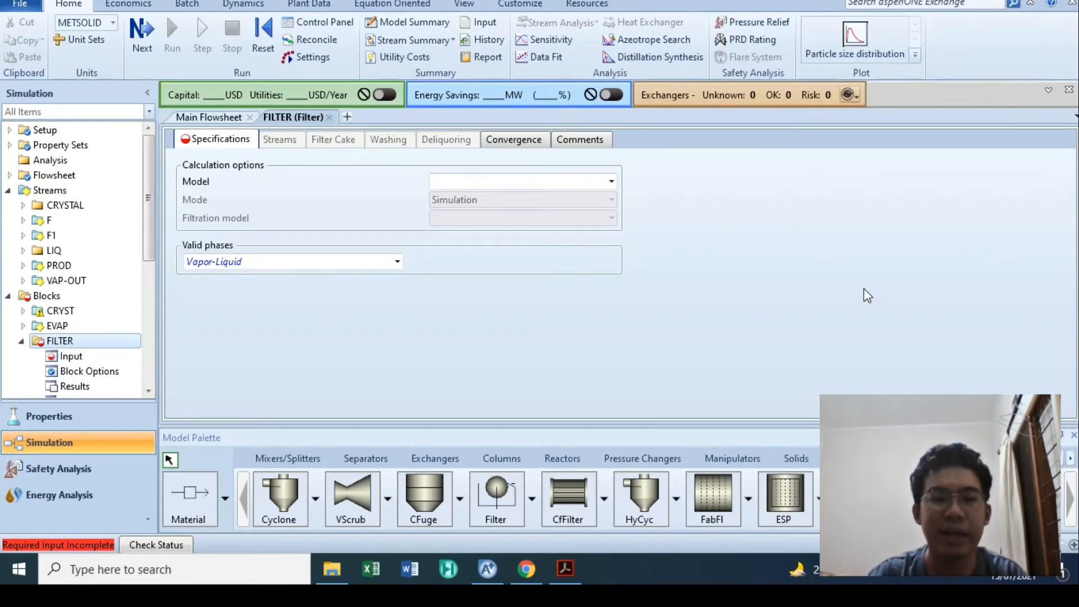
{"action": "left_click", "coordinate": [611, 181]}
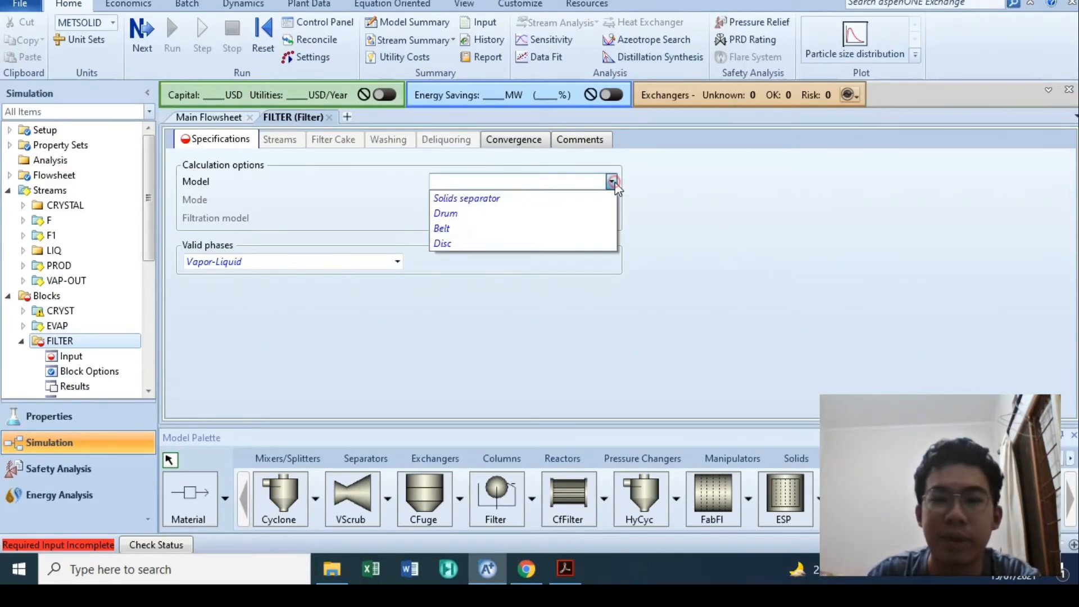
{"action": "left_click", "coordinate": [599, 200]}
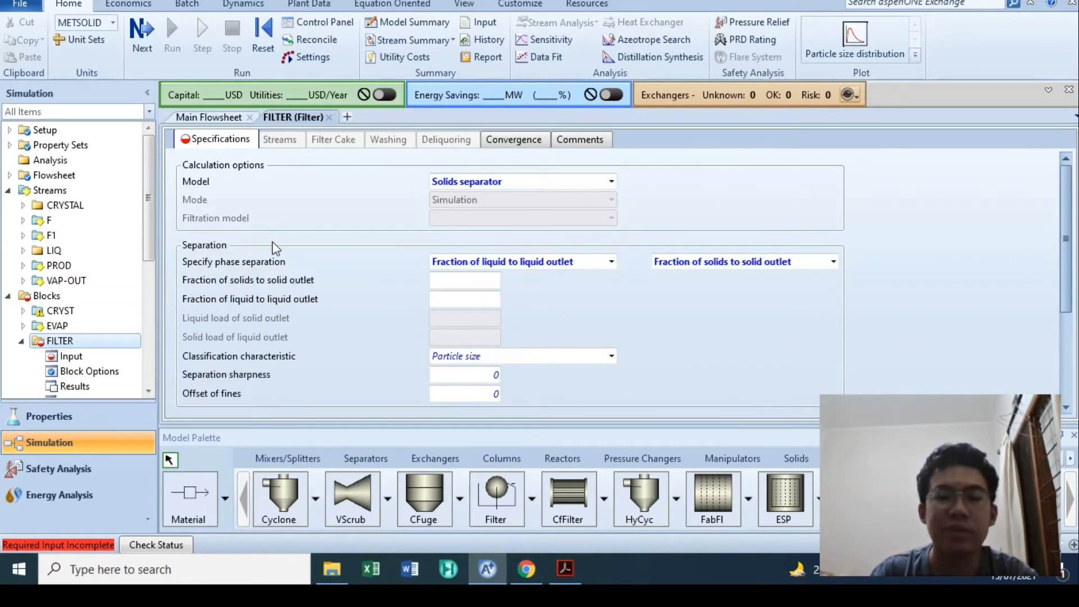
{"action": "left_click", "coordinate": [611, 262]}
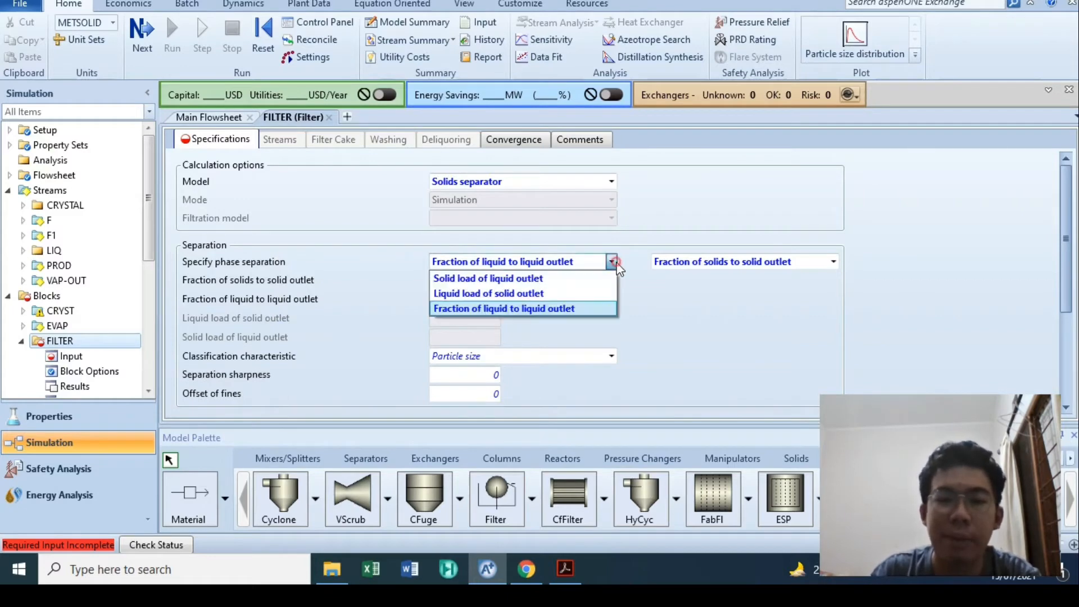
{"action": "left_click", "coordinate": [612, 263]}
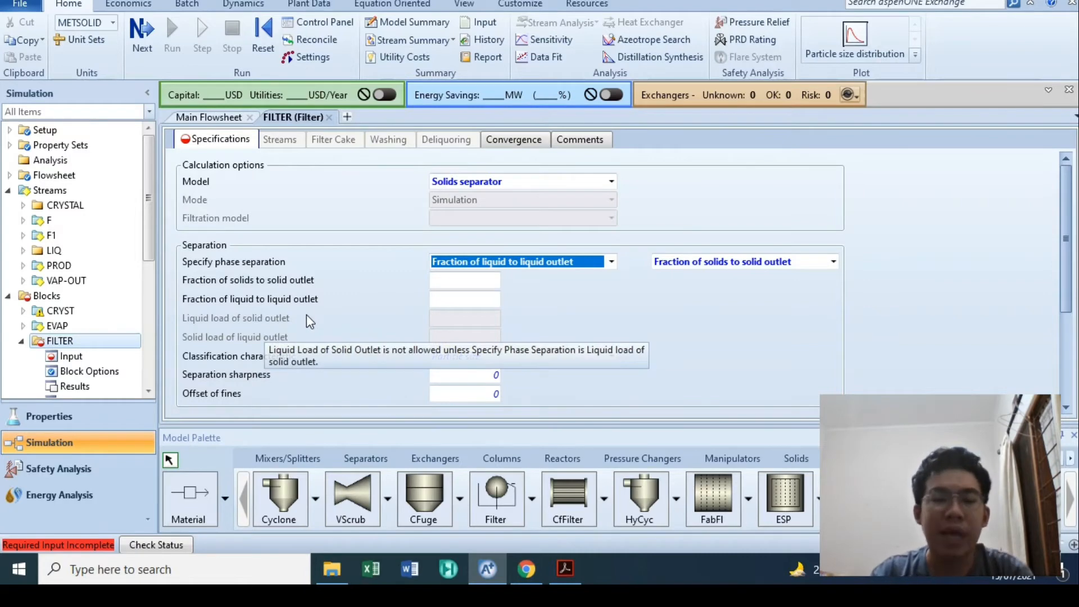
- Set both the fraction of solids to solid outlet and the fraction of liquid to liquid outlet to 1
{"action": "left_click", "coordinate": [491, 280]}
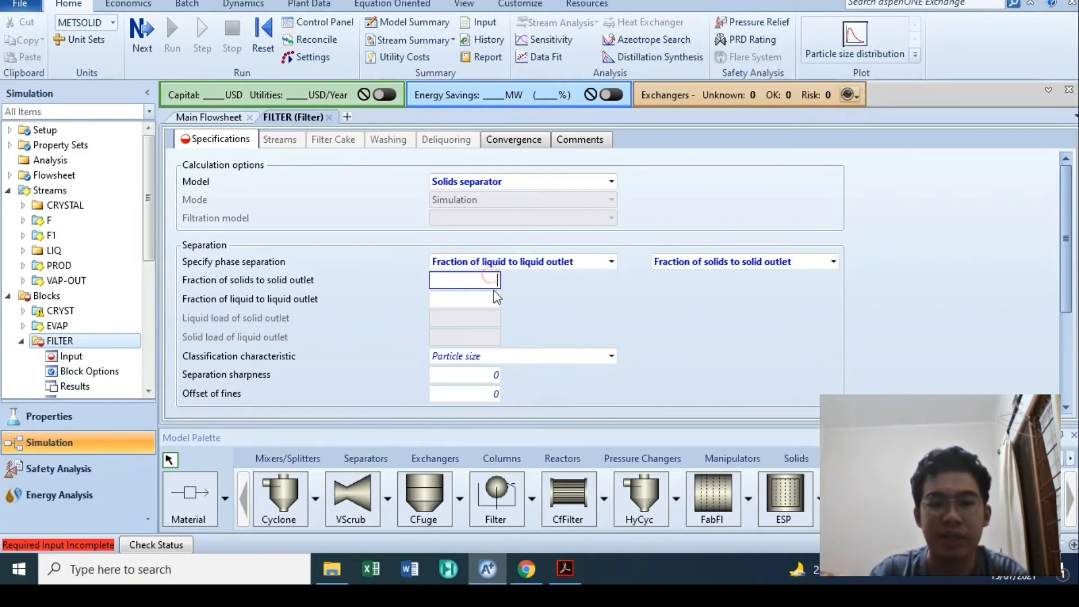
{"action": "type", "text": "1"}
{"action": "left_click", "coordinate": [471, 301]}
{"action": "type", "text": "1"}
{"action": "left_click", "coordinate": [576, 283]}
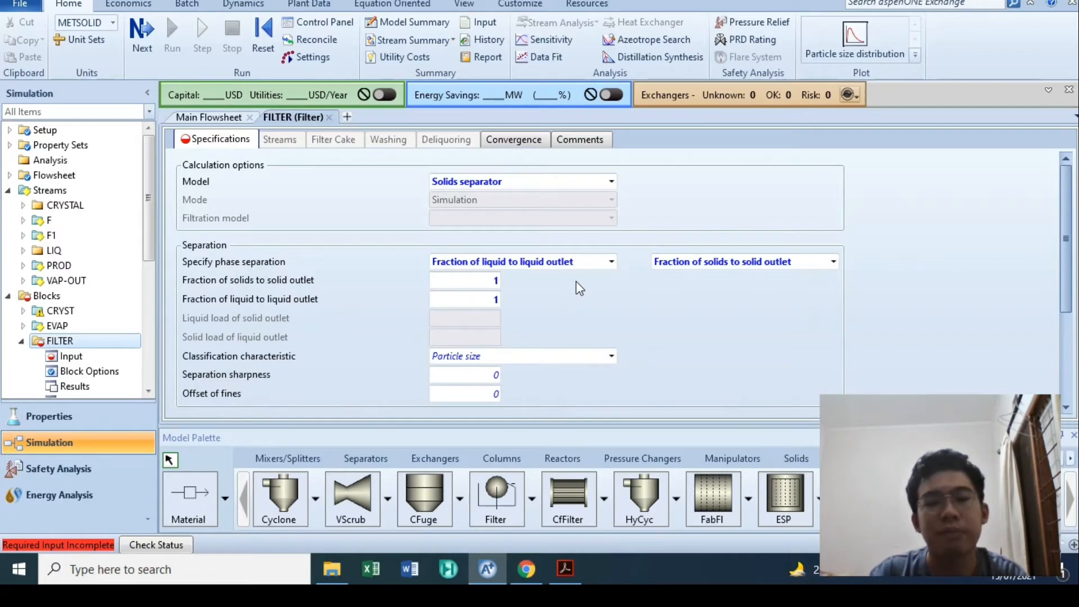
- Check the crystal loss in Example 7.3 of the PDF textbook and set the fraction of solids to solid outlet to 0.98
{"action": "left_click", "coordinate": [568, 561]}
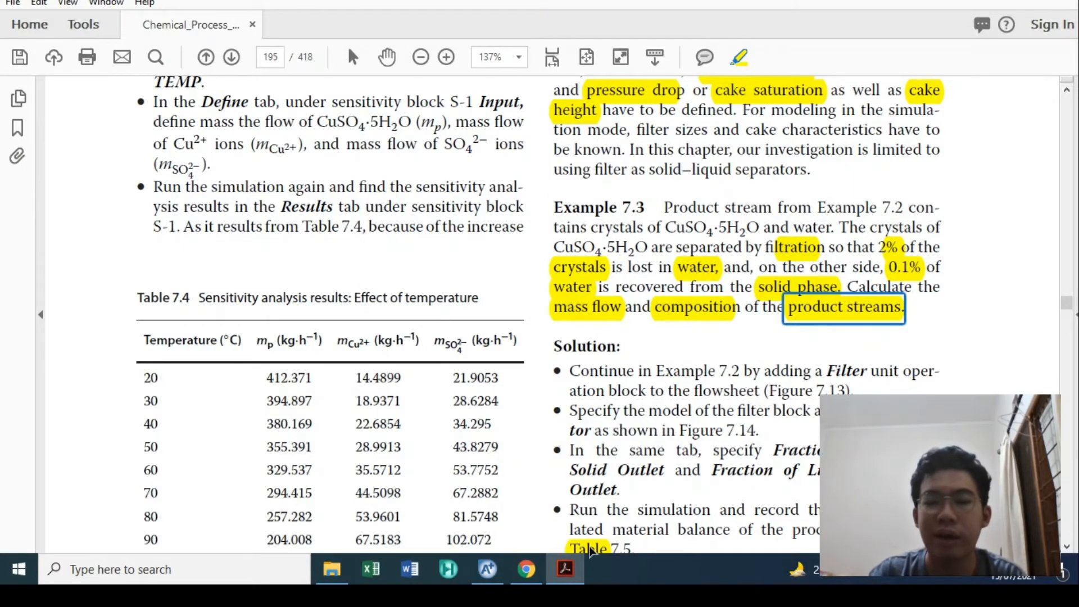
{"action": "left_click", "coordinate": [487, 569]}
{"action": "left_click", "coordinate": [499, 283]}
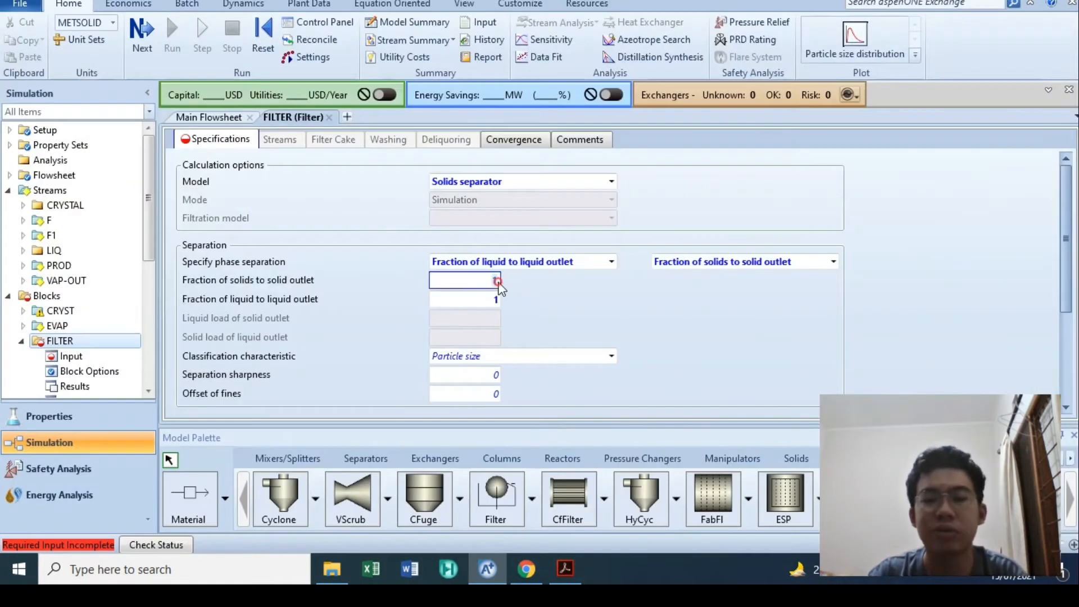
{"action": "type", "text": "10."}
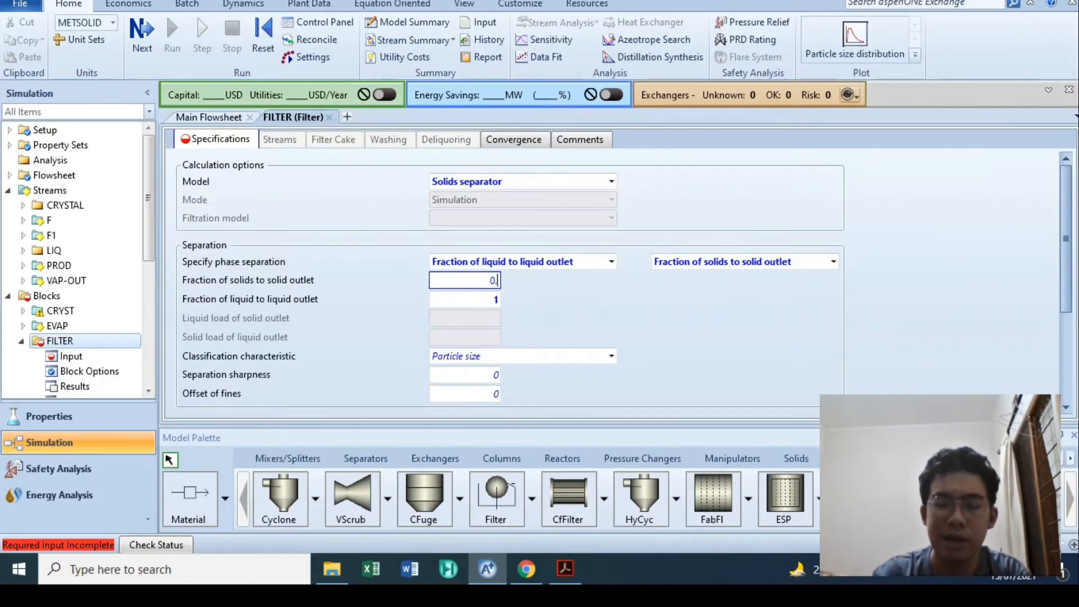
{"action": "type", "text": "98"}
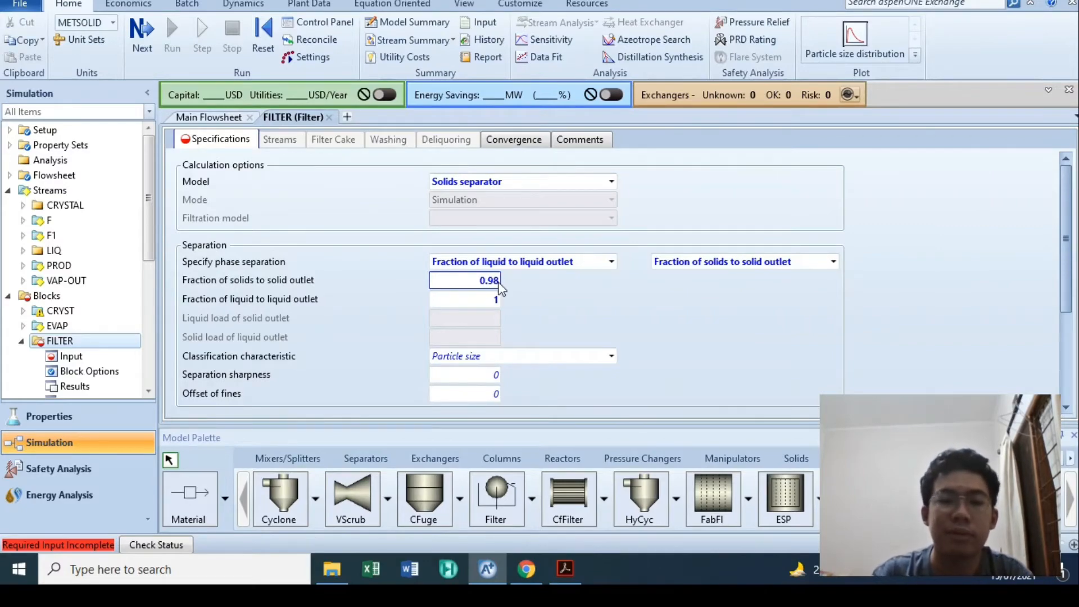
{"action": "left_click", "coordinate": [525, 296]}
- Check the water recovery in Example 7.3 of the PDF textbook and set the fraction of liquid to liquid outlet to 0.999
{"action": "left_click", "coordinate": [565, 569]}
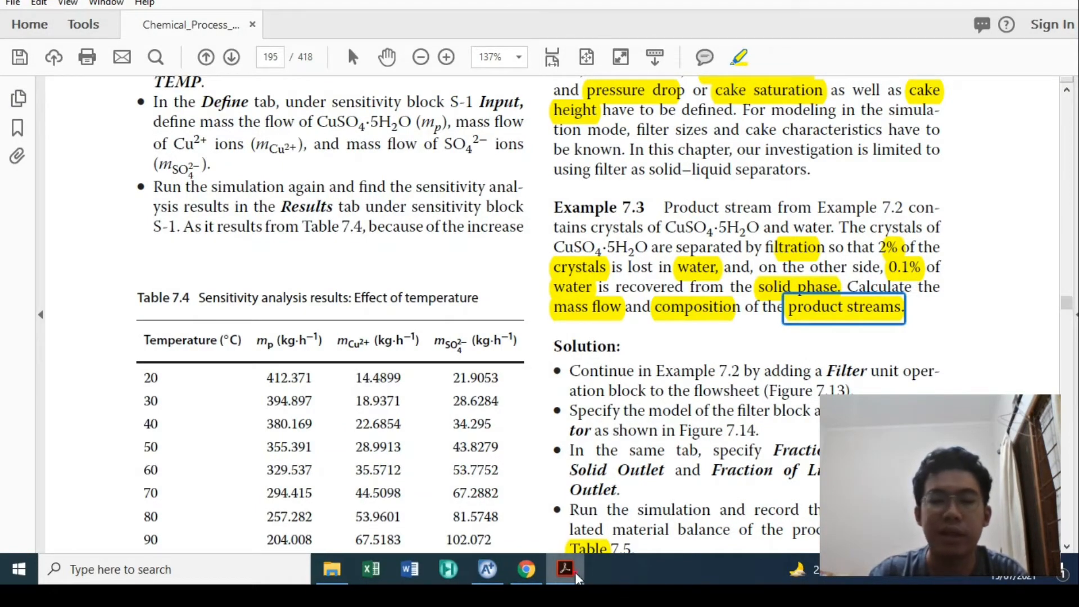
{"action": "left_click", "coordinate": [487, 569]}
{"action": "left_click", "coordinate": [494, 299]}
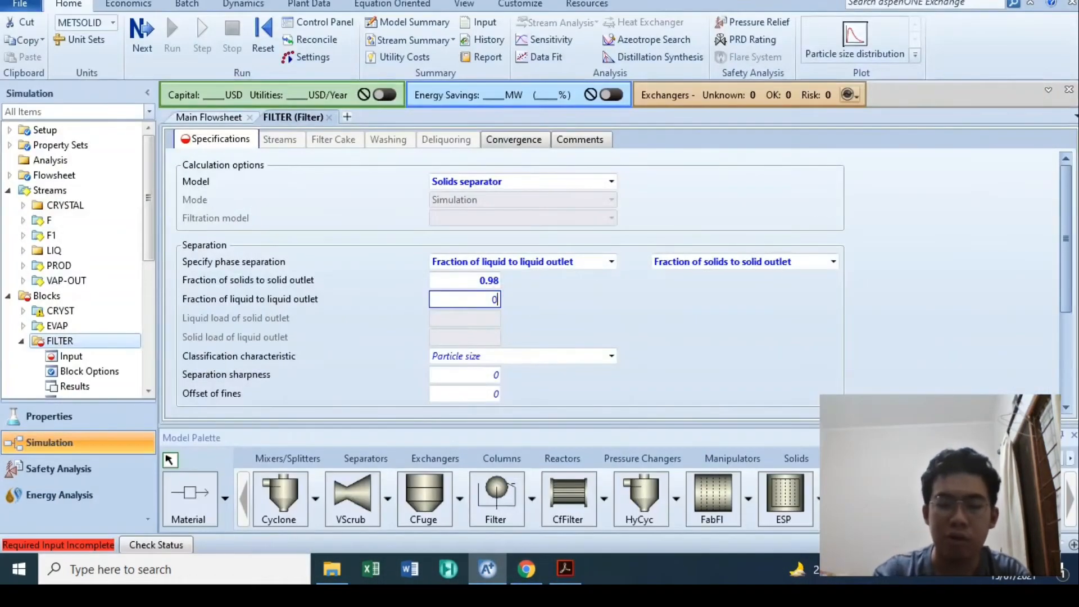
{"action": "type", "text": "0.999"}
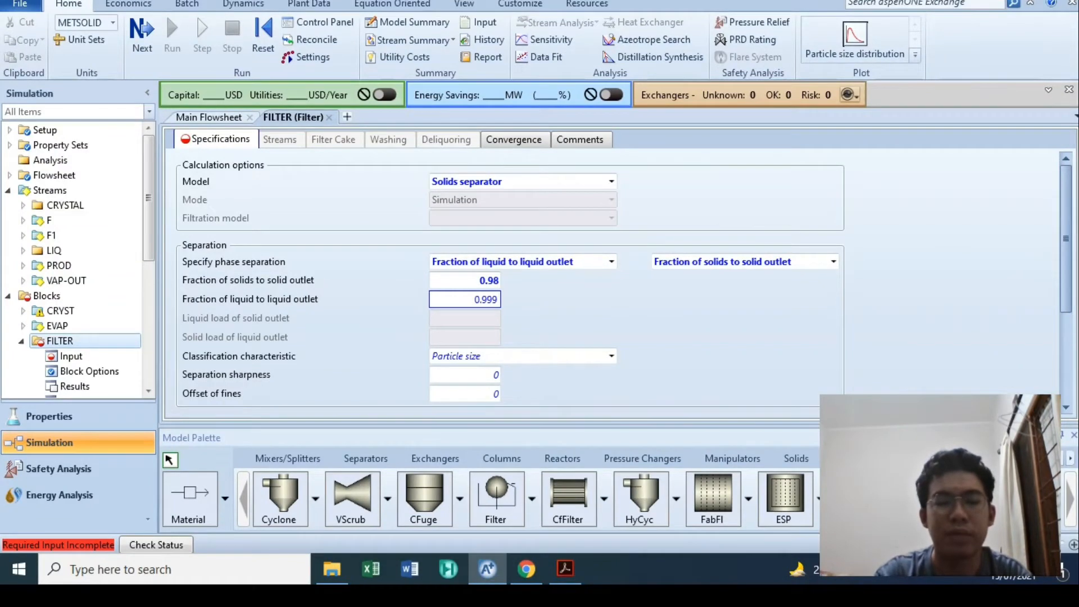
{"action": "key", "text": "Return"}
{"action": "left_click", "coordinate": [584, 289]}
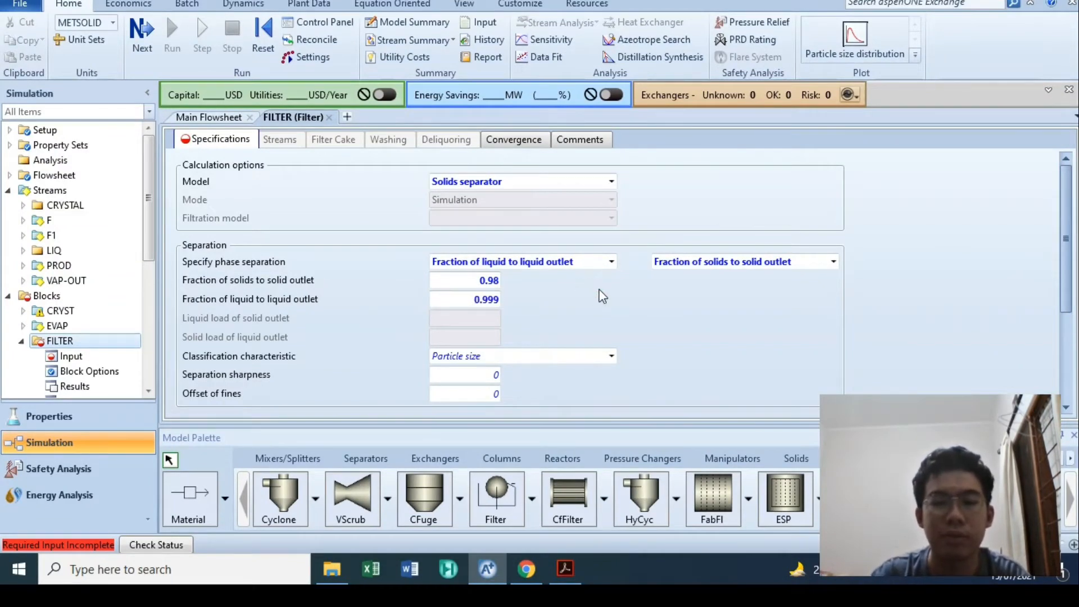
- Review the filter's outlet flash specifications and open the PROD stream's results to check its temperature and pressure
{"action": "scroll", "coordinate": [602, 297], "scroll_direction": "down", "scroll_amount": 3}
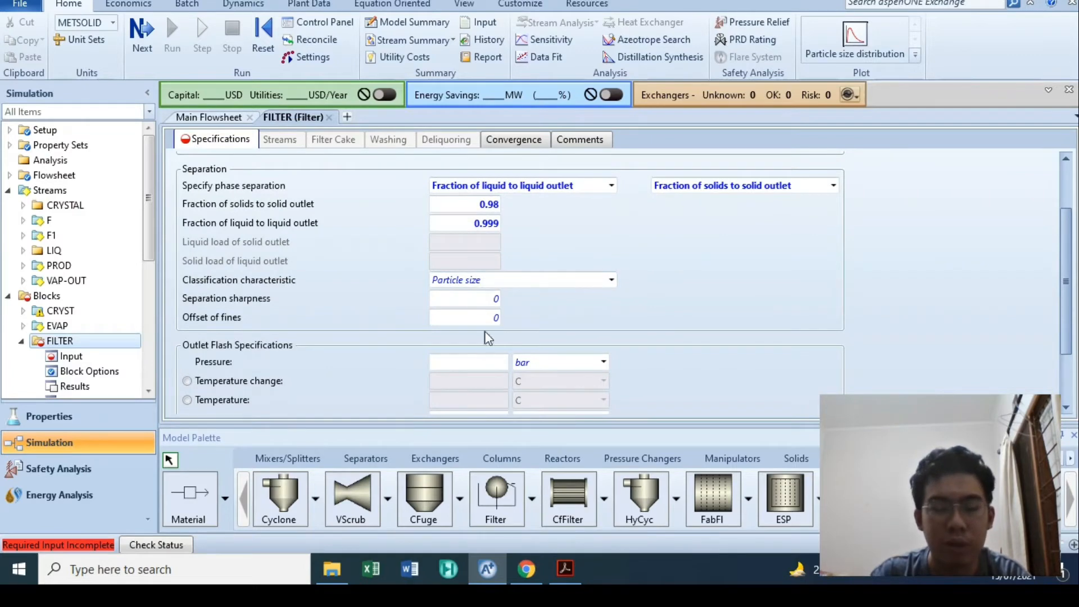
{"action": "scroll", "coordinate": [474, 348], "scroll_direction": "down", "scroll_amount": 3}
{"action": "scroll", "coordinate": [413, 272], "scroll_direction": "up", "scroll_amount": 2}
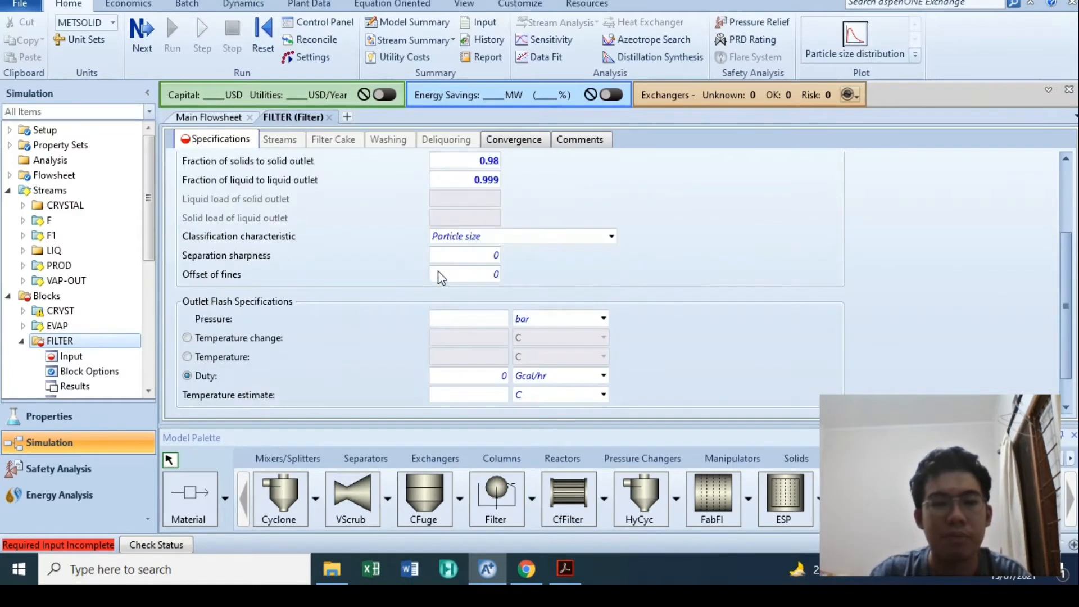
{"action": "left_click", "coordinate": [223, 117]}
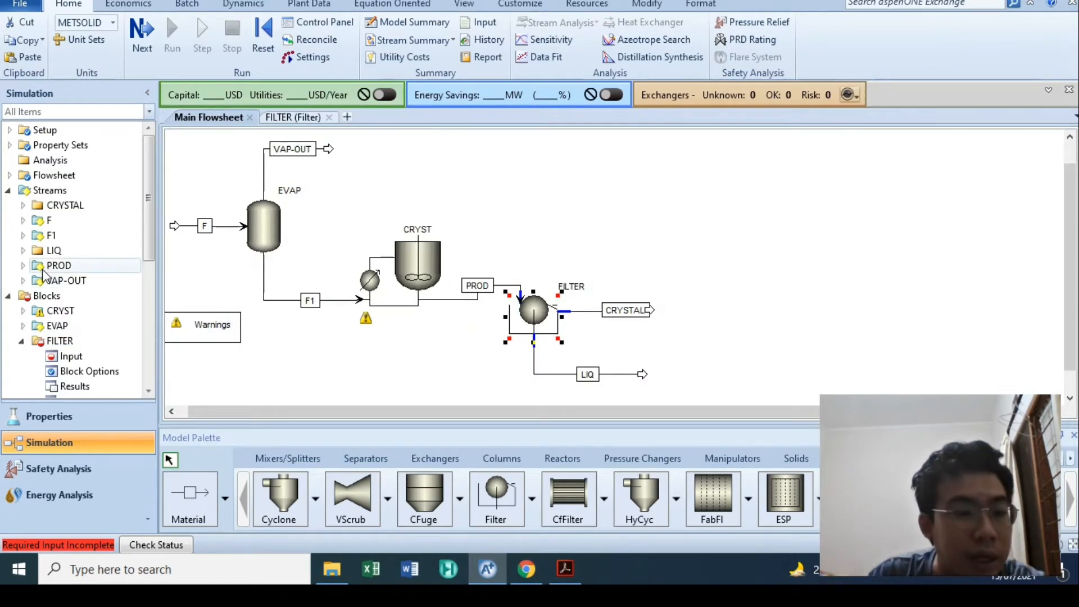
{"action": "left_click", "coordinate": [23, 265]}
{"action": "double_click", "coordinate": [68, 291]}
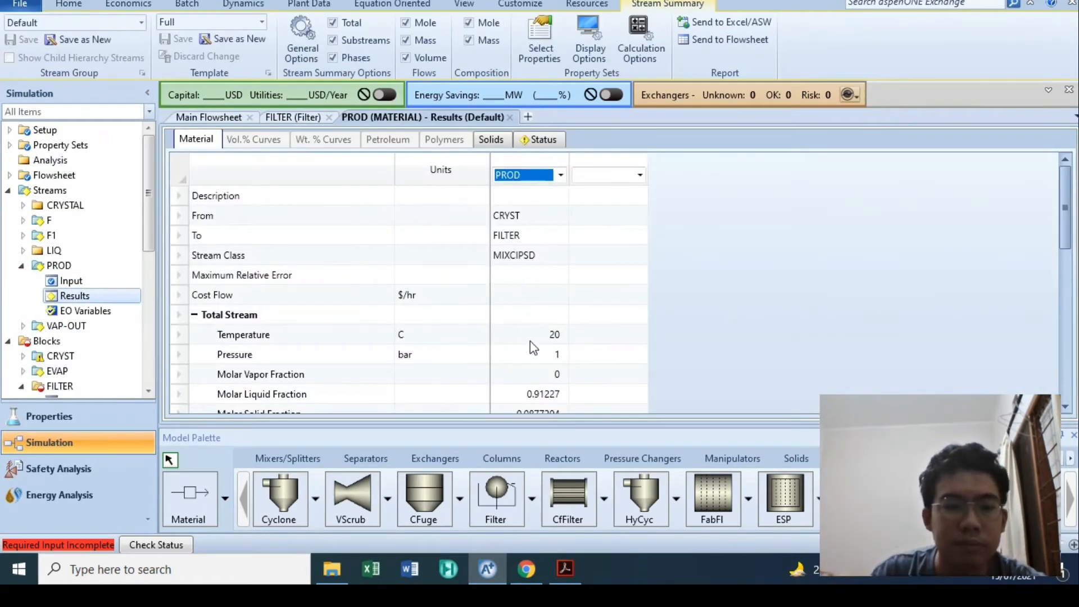
- Close the PROD results and set the filter's outlet flash pressure to 1 bar
{"action": "scroll", "coordinate": [534, 348], "scroll_direction": "down", "scroll_amount": 1}
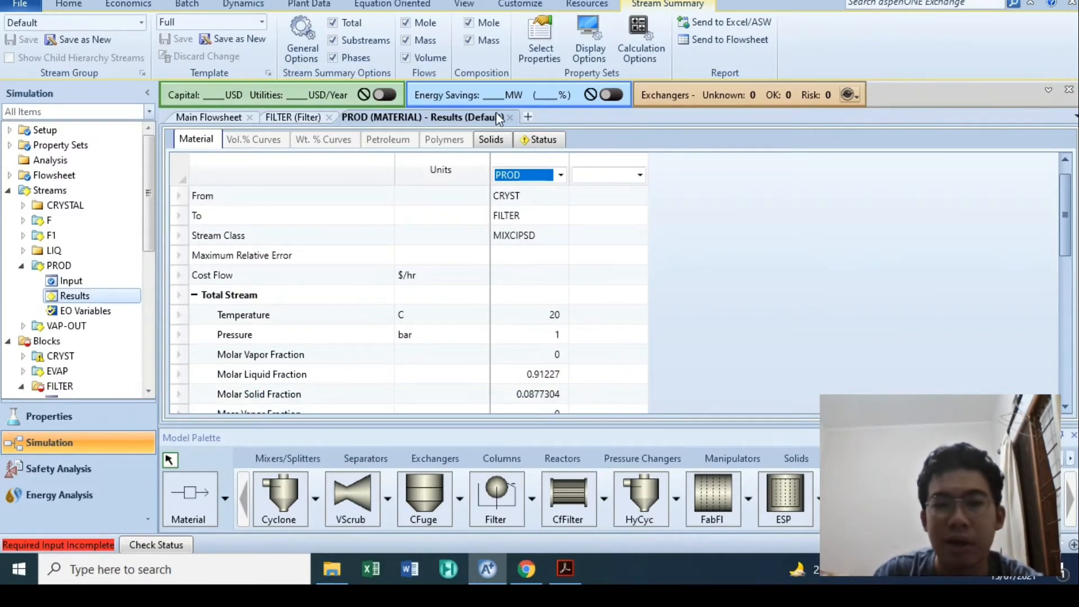
{"action": "left_click", "coordinate": [510, 117]}
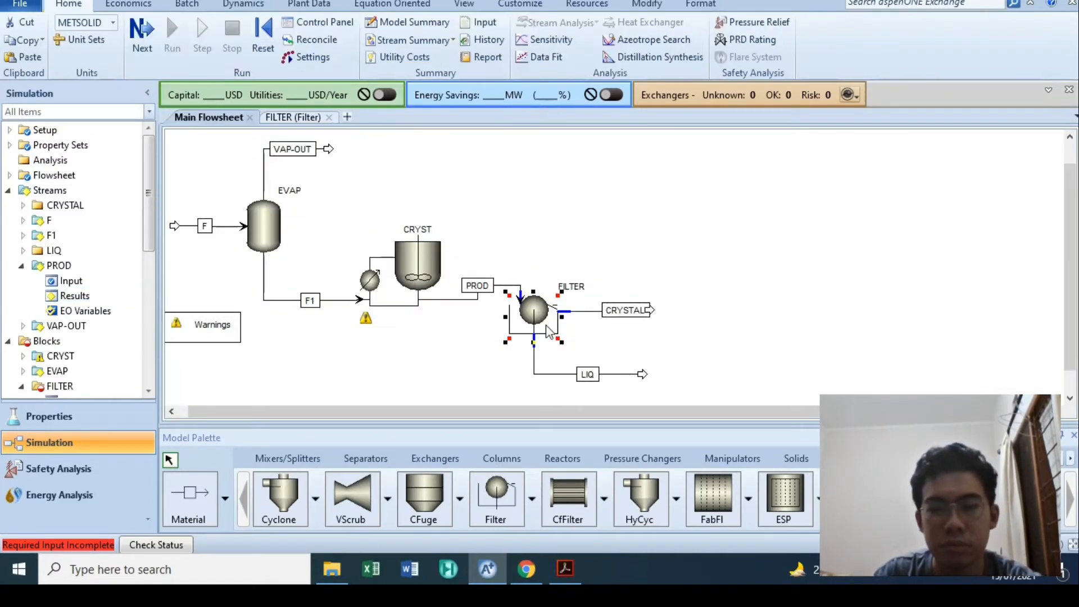
{"action": "double_click", "coordinate": [535, 301]}
{"action": "scroll", "coordinate": [501, 318], "scroll_direction": "down", "scroll_amount": 3}
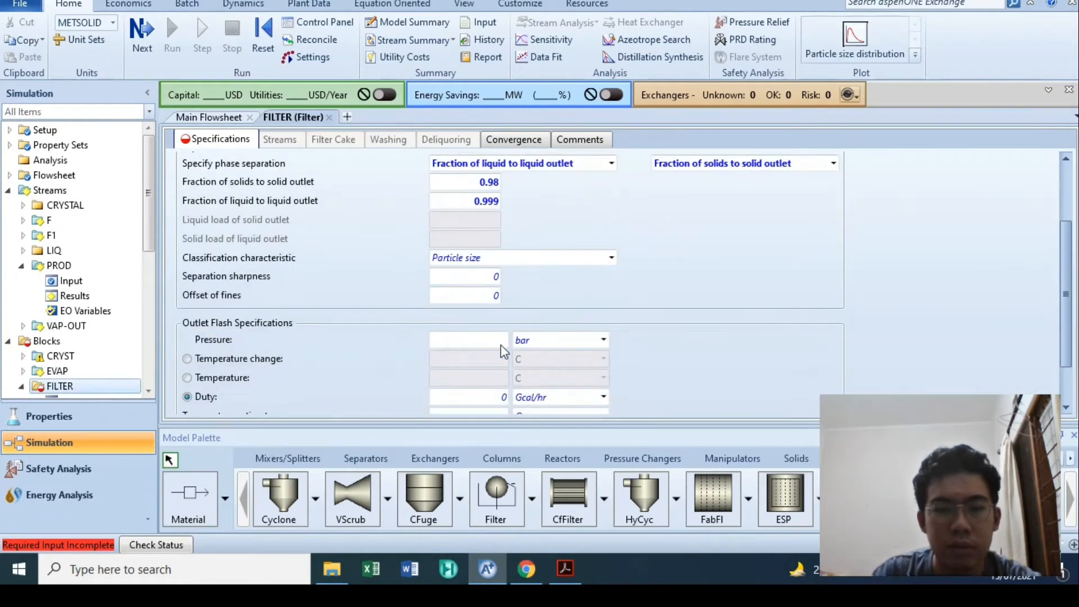
{"action": "left_click", "coordinate": [497, 341]}
{"action": "type", "text": "1"}
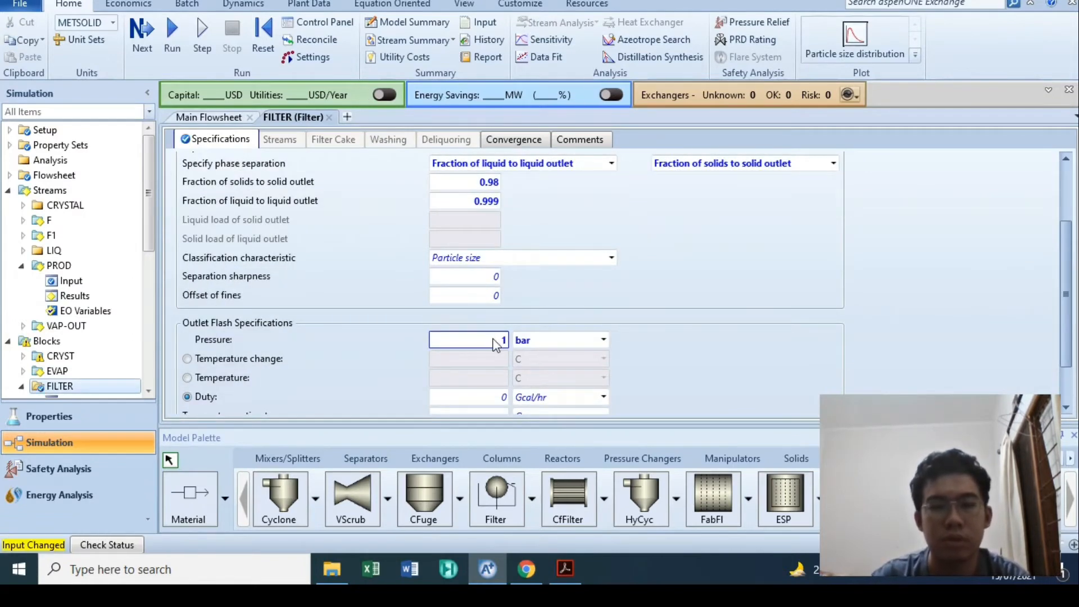
- Run the simulation, close the filter's specifications and move the CRYSTAL stream label closer to the filter on the flowsheet
{"action": "left_click", "coordinate": [172, 35]}
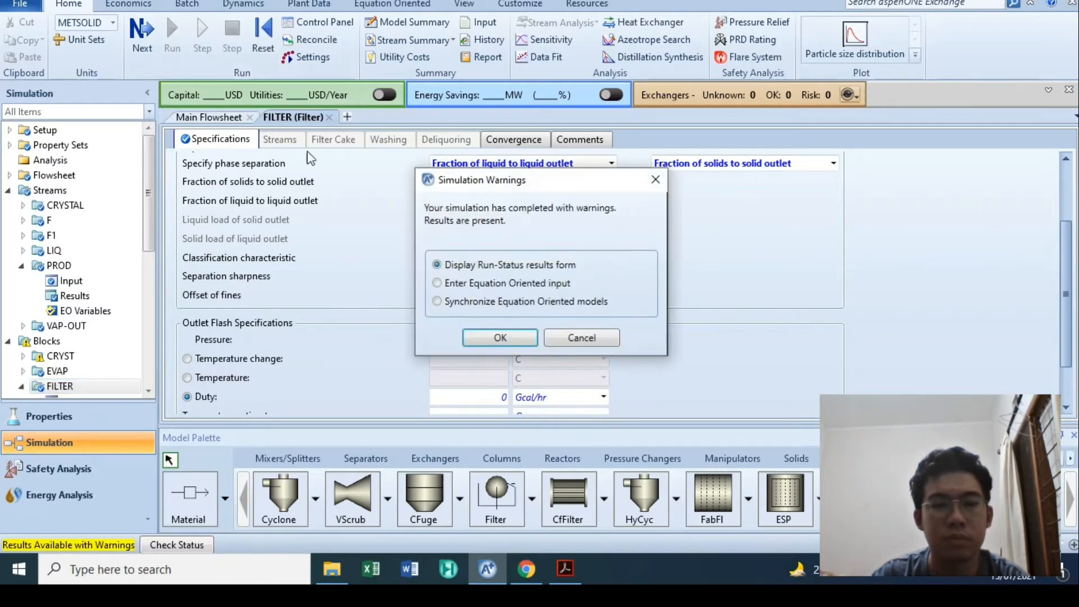
{"action": "left_click", "coordinate": [570, 340]}
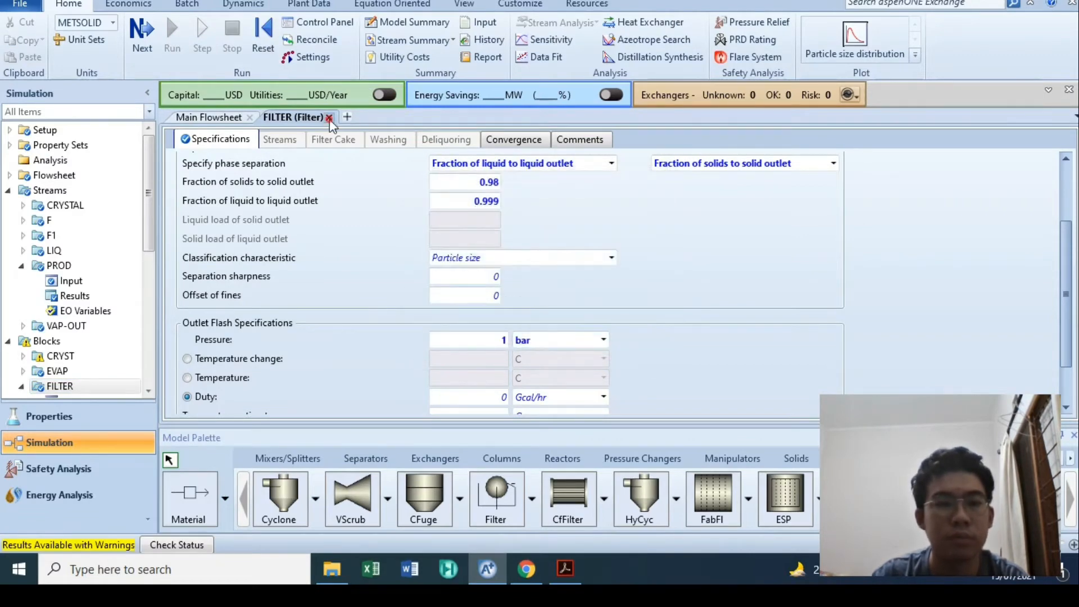
{"action": "left_click", "coordinate": [329, 117]}
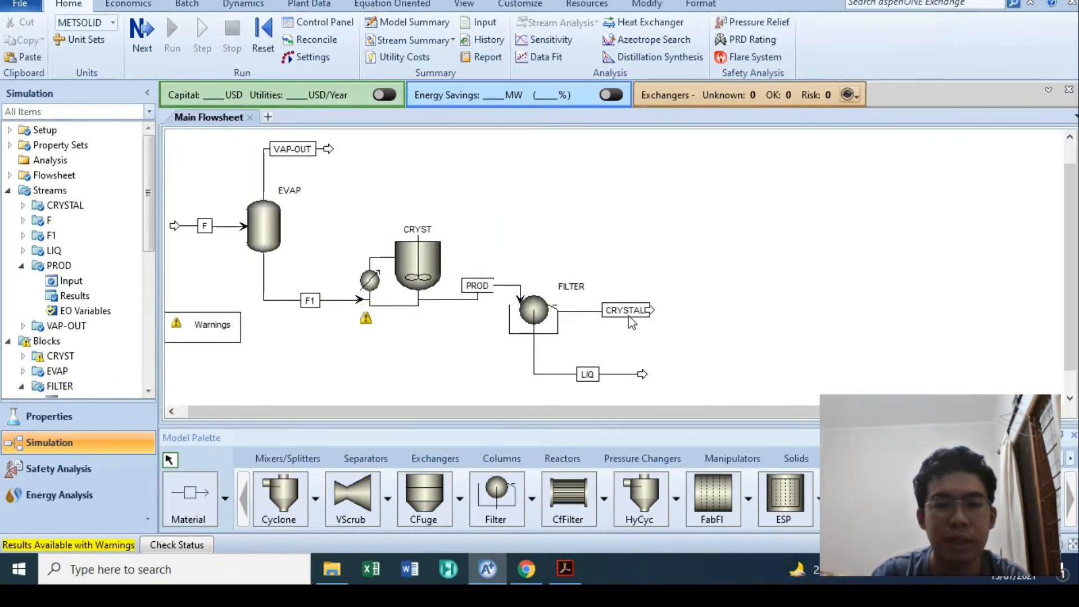
{"action": "left_click_drag", "start_coordinate": [609, 313], "coordinate": [590, 315]}
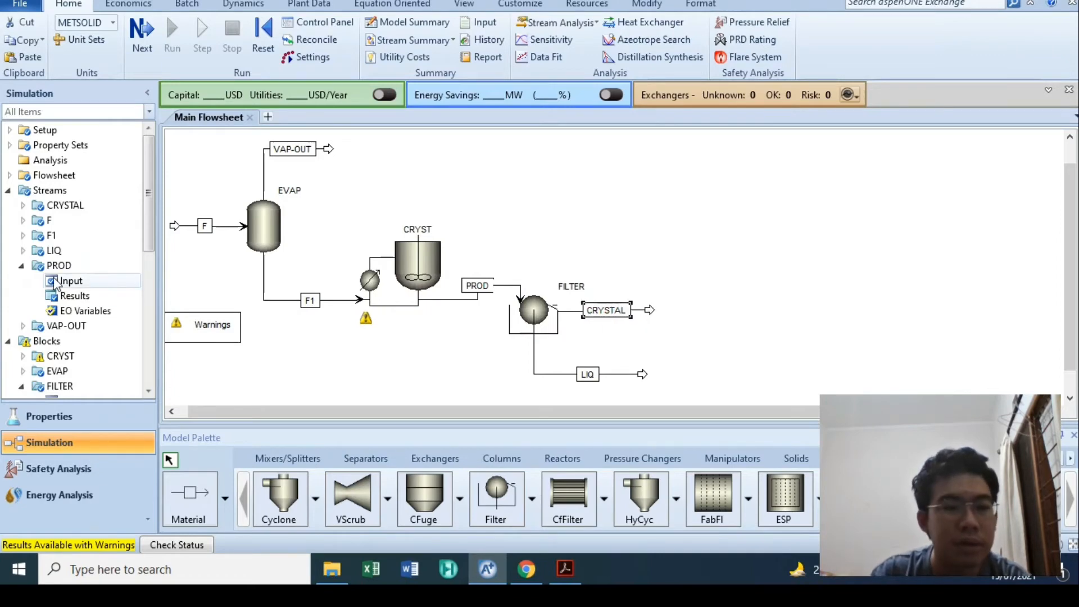
- Open the filter's stream results and examine the CIPSD substream's mass flows for PROD, CRYSTAL and LIQ
{"action": "left_click", "coordinate": [21, 265]}
{"action": "scroll", "coordinate": [81, 334], "scroll_direction": "down", "scroll_amount": 2}
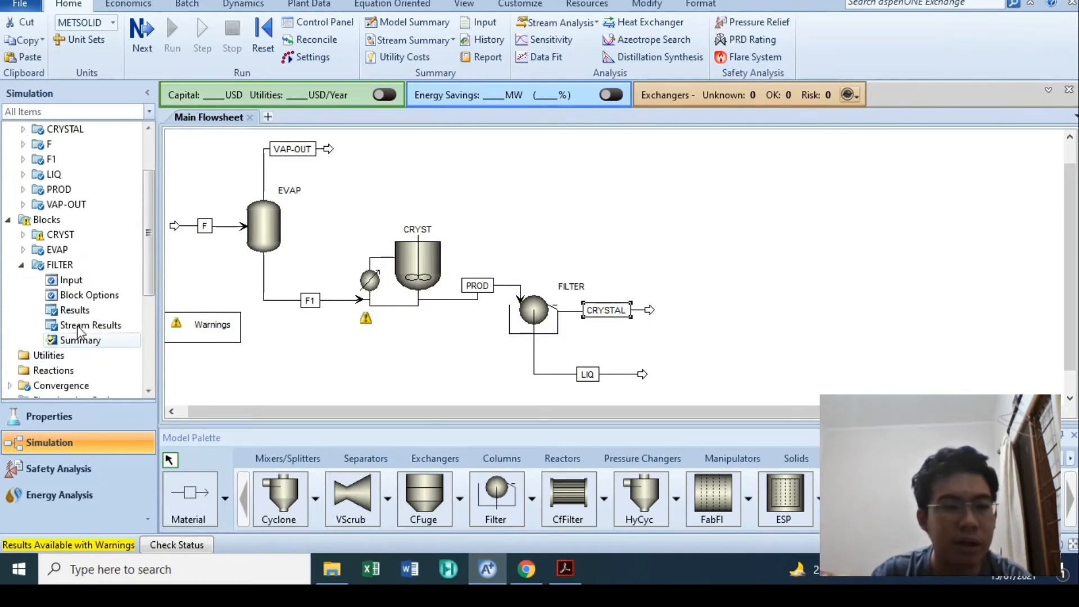
{"action": "double_click", "coordinate": [88, 326]}
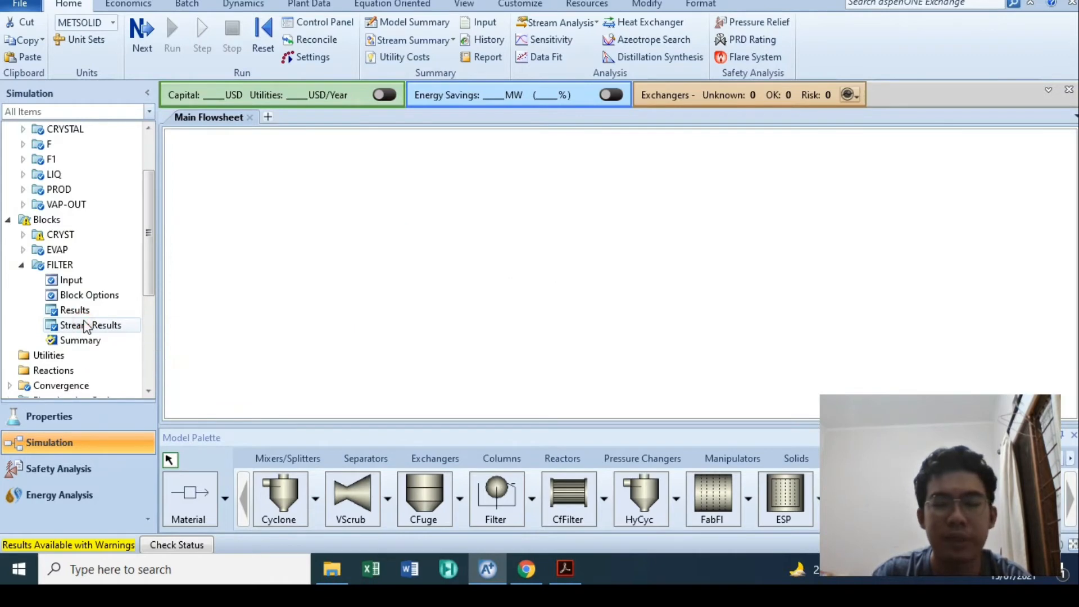
{"action": "scroll", "coordinate": [432, 302], "scroll_direction": "down", "scroll_amount": 8}
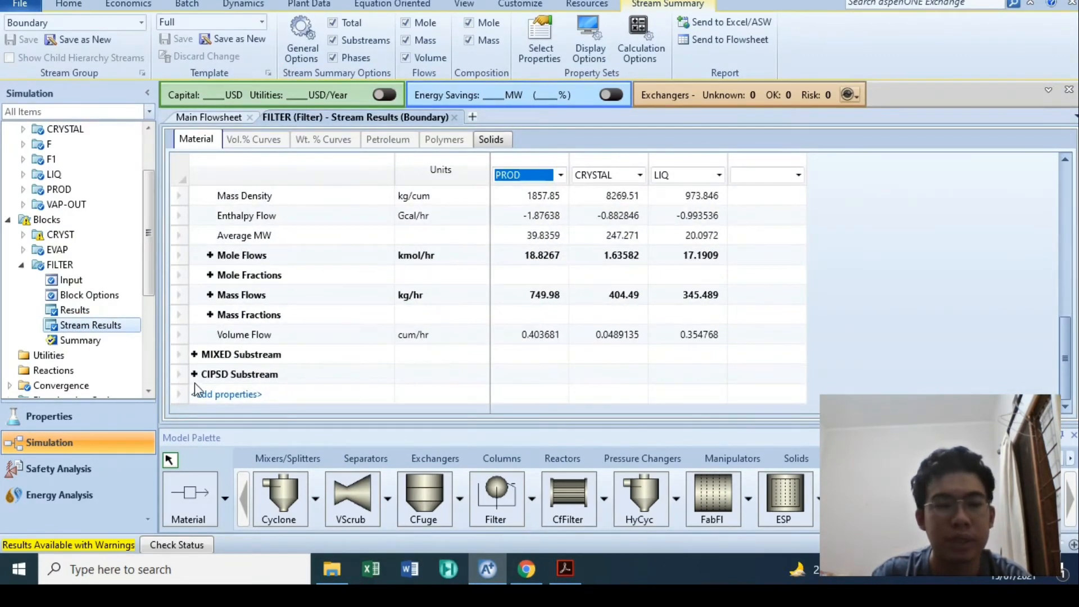
{"action": "left_click", "coordinate": [194, 373]}
{"action": "scroll", "coordinate": [621, 331], "scroll_direction": "down", "scroll_amount": 3}
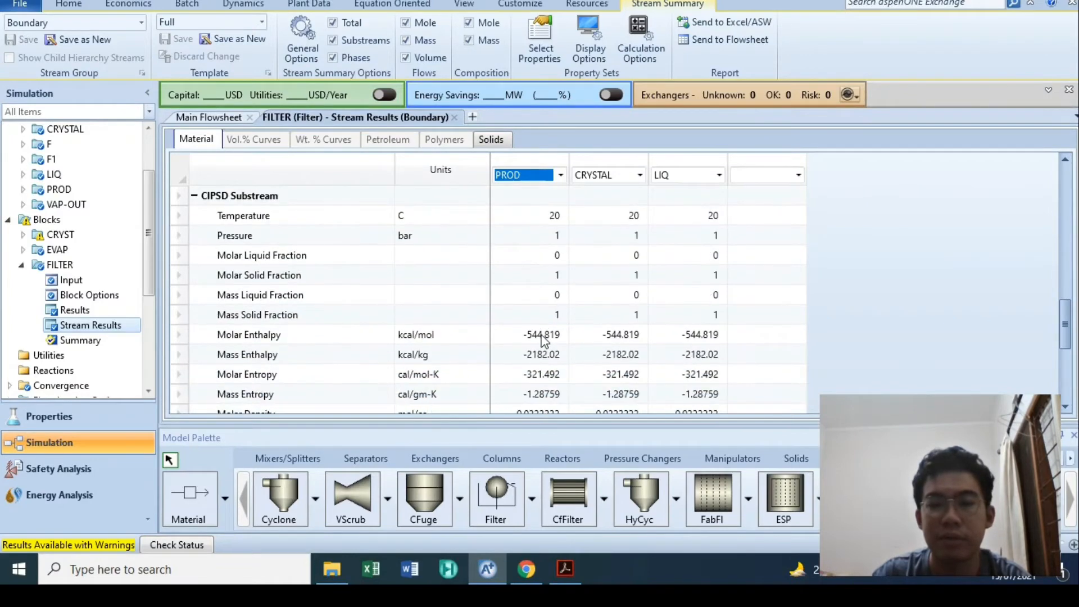
{"action": "scroll", "coordinate": [620, 331], "scroll_direction": "down", "scroll_amount": 2}
{"action": "scroll", "coordinate": [680, 362], "scroll_direction": "down", "scroll_amount": 1}
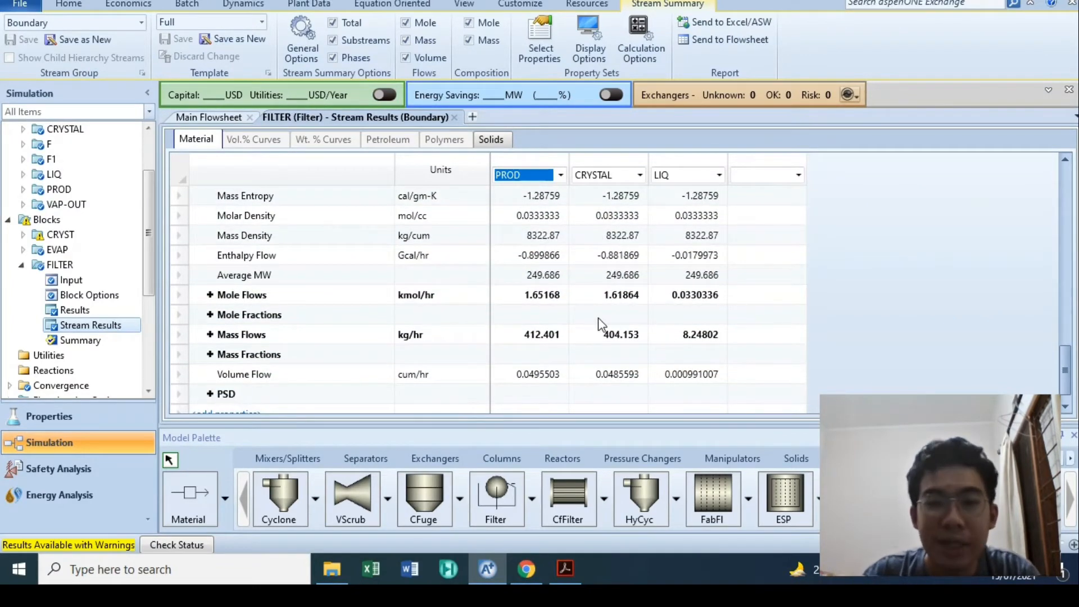
- Check the quantities requested in Example 7.3 of the PDF textbook and examine the CRYSTAL stream's total mass flow in the filter's results
{"action": "scroll", "coordinate": [598, 318], "scroll_direction": "up", "scroll_amount": 5}
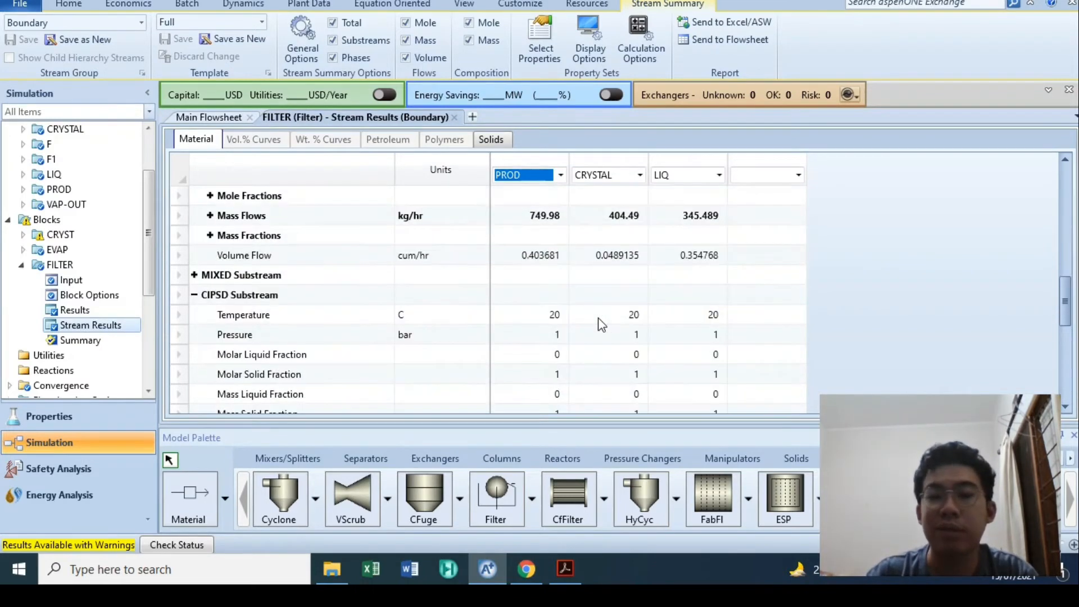
{"action": "scroll", "coordinate": [602, 325], "scroll_direction": "up", "scroll_amount": 1}
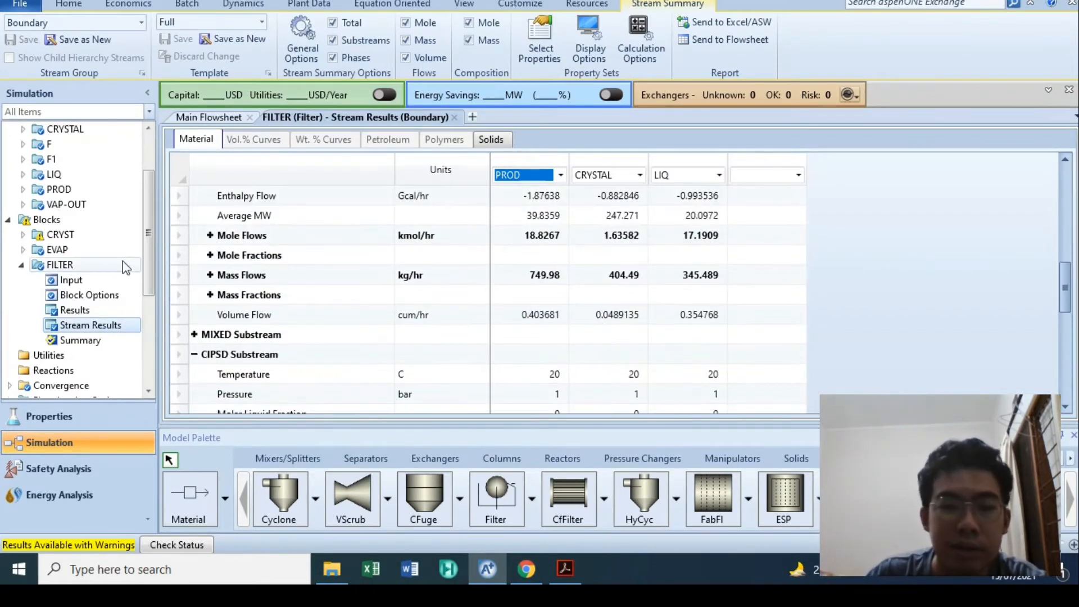
{"action": "left_click", "coordinate": [564, 570]}
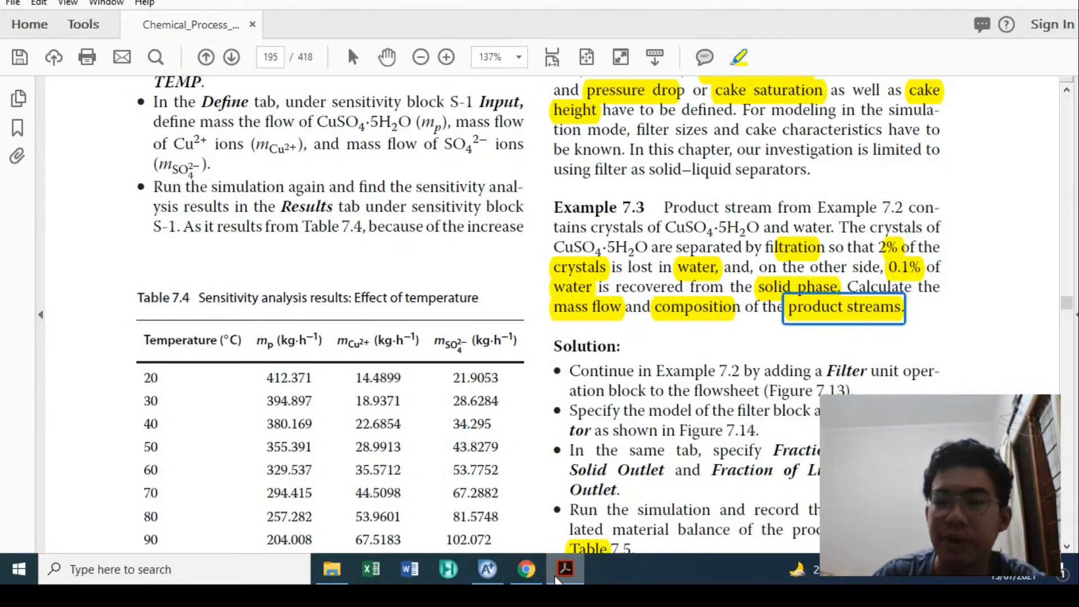
{"action": "left_click", "coordinate": [487, 569]}
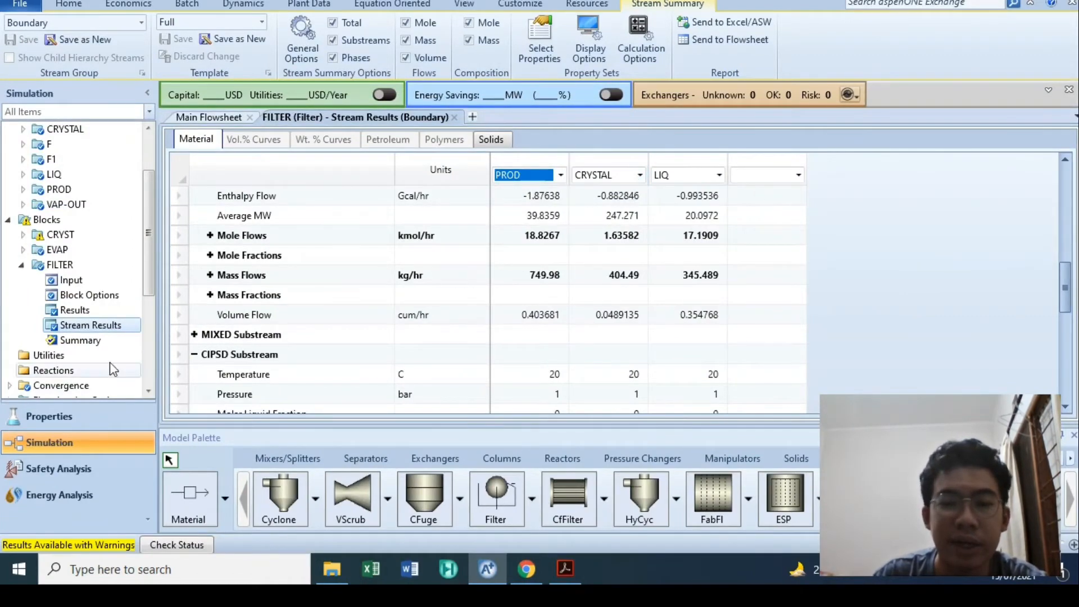
{"action": "scroll", "coordinate": [308, 279], "scroll_direction": "up", "scroll_amount": 7}
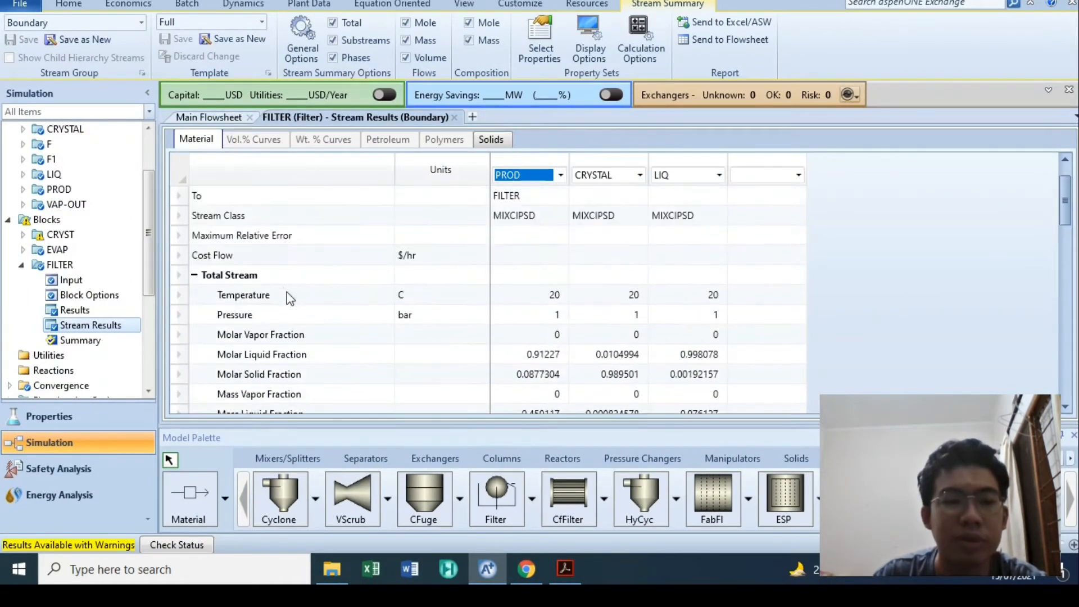
{"action": "scroll", "coordinate": [288, 298], "scroll_direction": "down", "scroll_amount": 6}
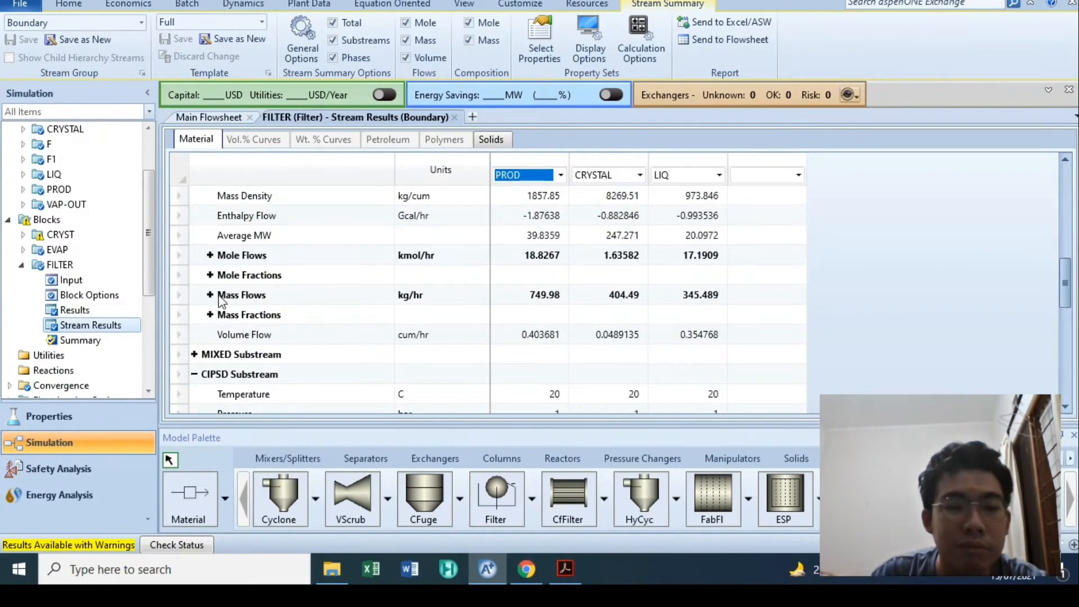
{"action": "left_click", "coordinate": [630, 296]}
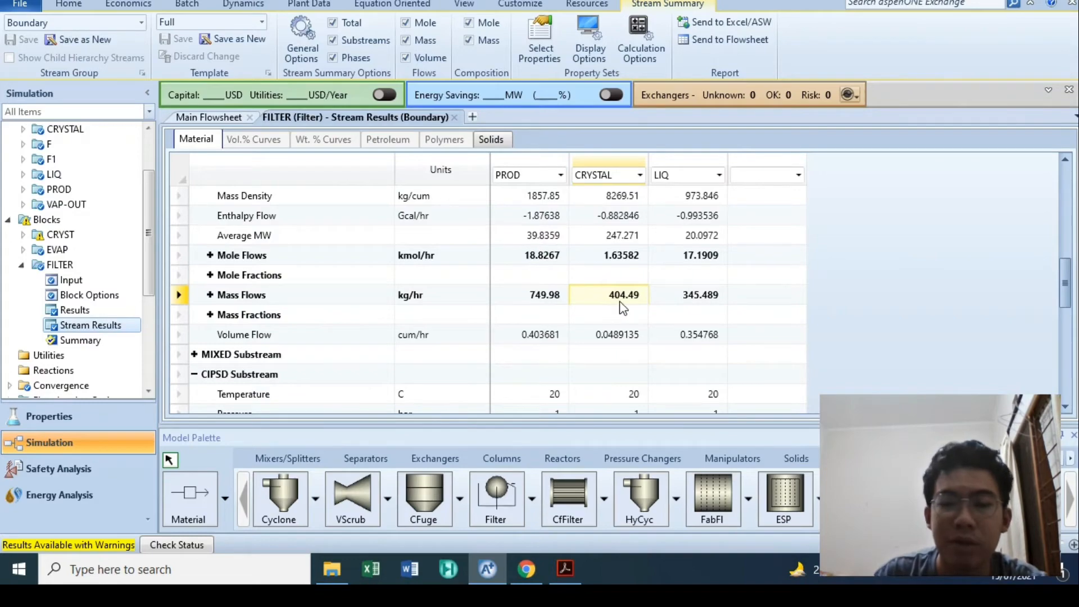
{"action": "left_click", "coordinate": [565, 568]}
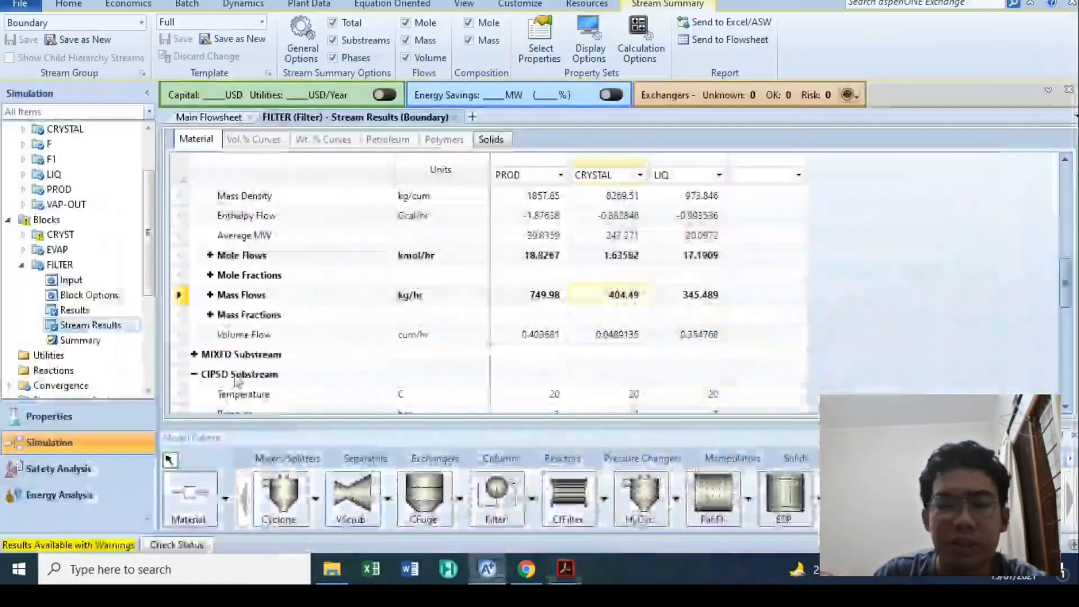
- Expand the total-stream mass fractions, compare WATER and COPS-PEN in the PROD and CRYSTAL streams, and close the filter's stream results
{"action": "left_click", "coordinate": [210, 314]}
{"action": "scroll", "coordinate": [394, 315], "scroll_direction": "down", "scroll_amount": 1}
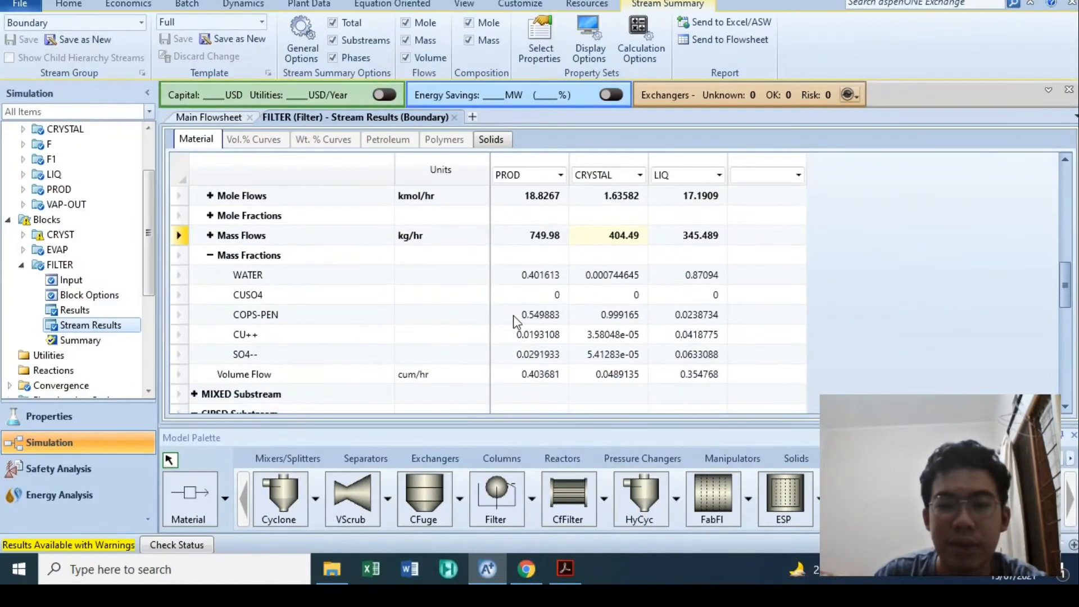
{"action": "left_click", "coordinate": [611, 275]}
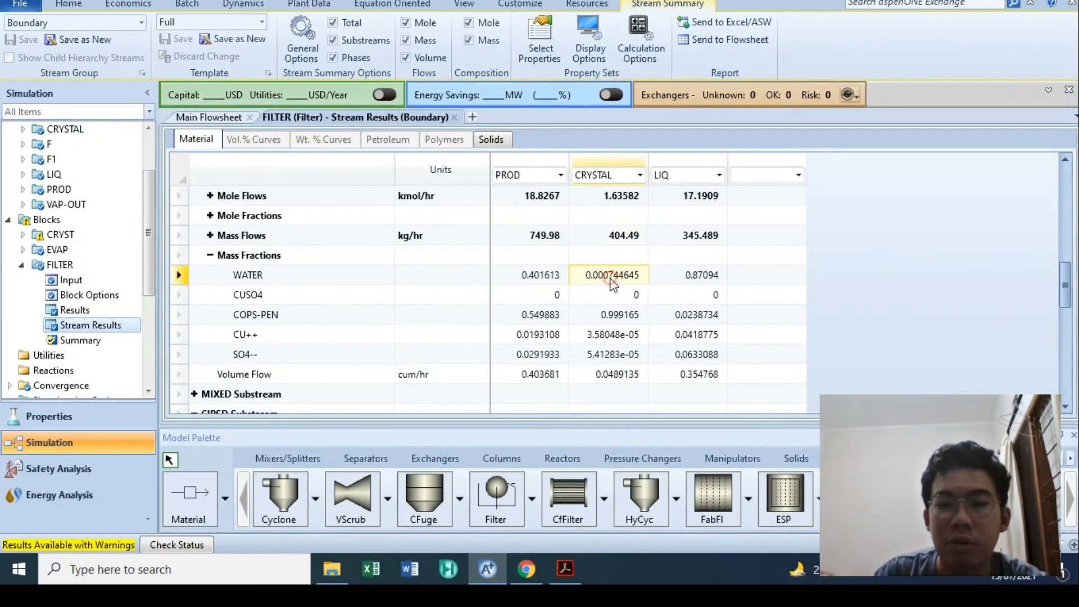
{"action": "left_click", "coordinate": [552, 286]}
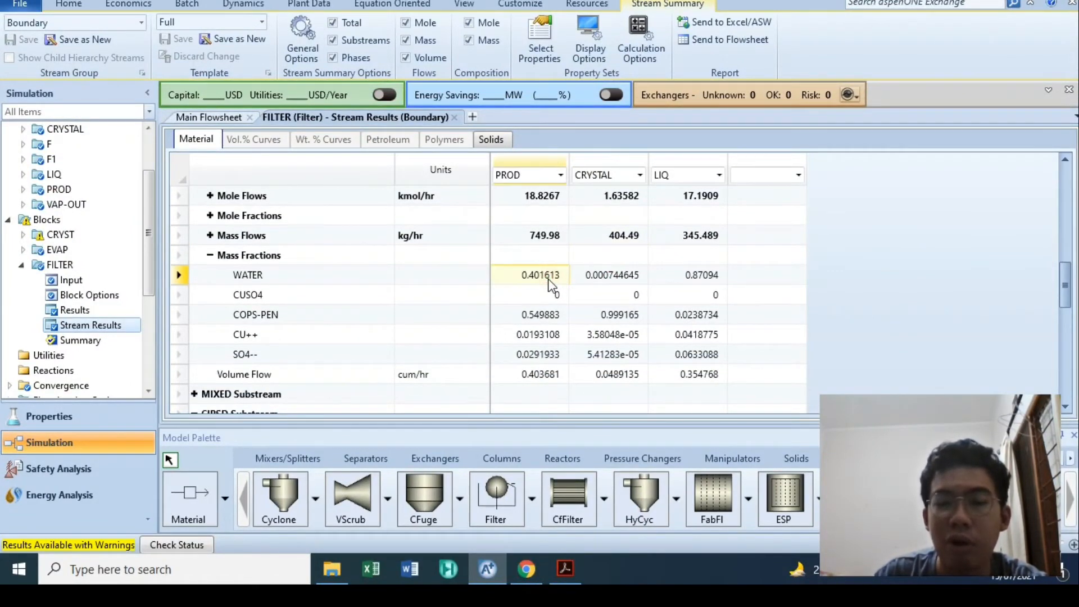
{"action": "left_click", "coordinate": [625, 278]}
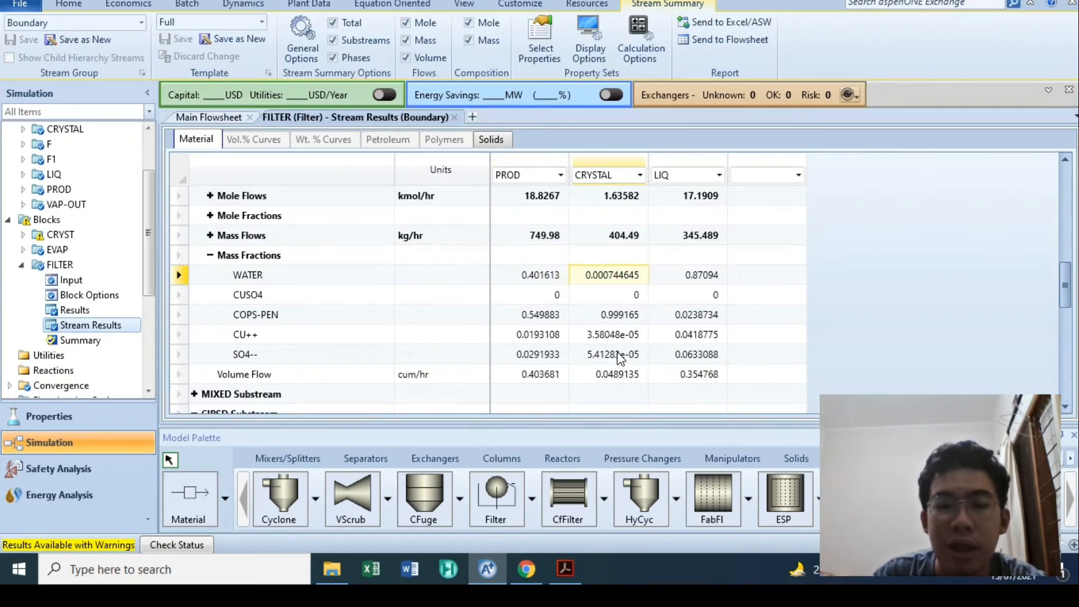
{"action": "left_click", "coordinate": [625, 317]}
{"action": "left_click", "coordinate": [295, 317]}
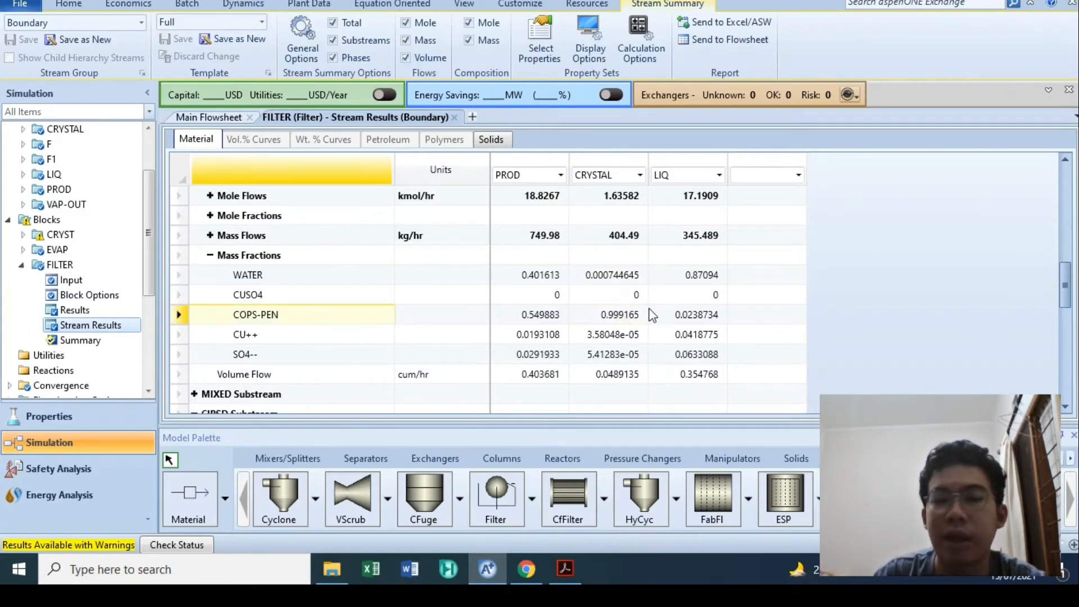
{"action": "left_click", "coordinate": [594, 317]}
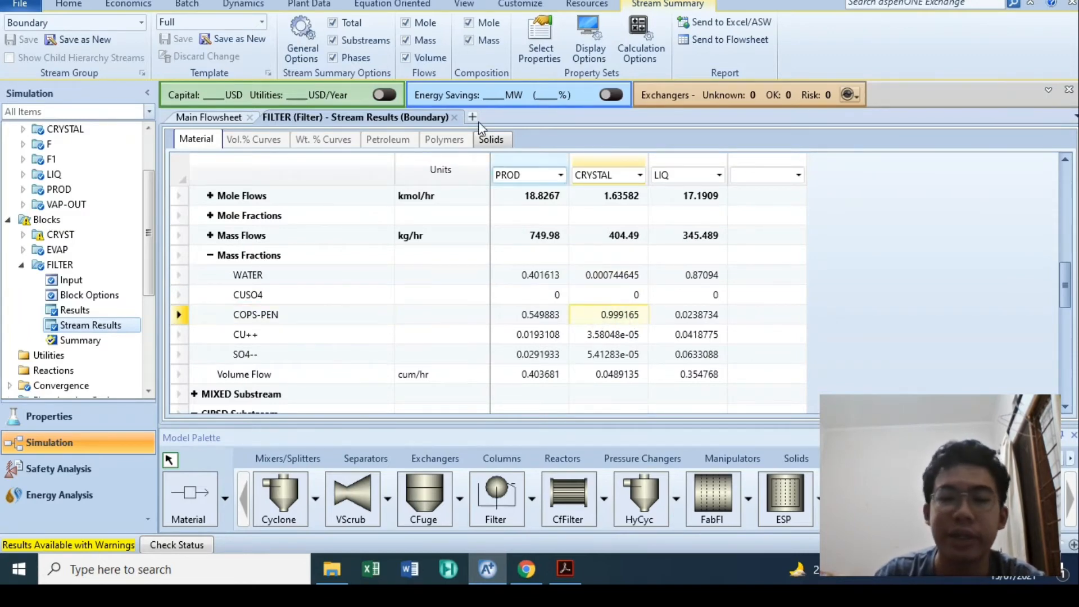
{"action": "left_click", "coordinate": [454, 116]}
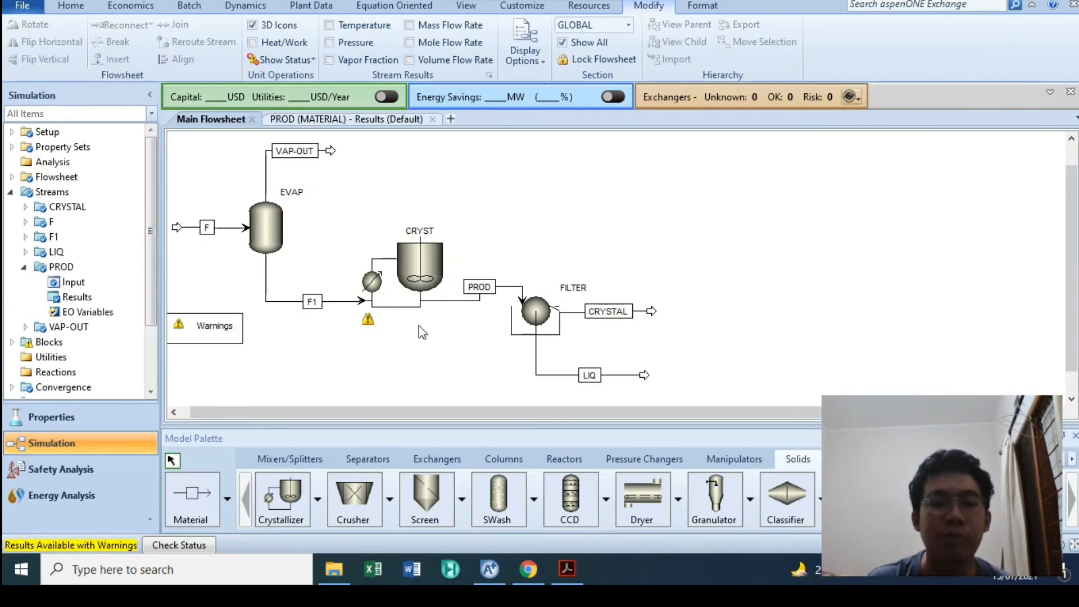
- Open the PROD stream's results and examine the component mole fractions of its MIXED substream, then collapse that substream
{"action": "left_click", "coordinate": [105, 297]}
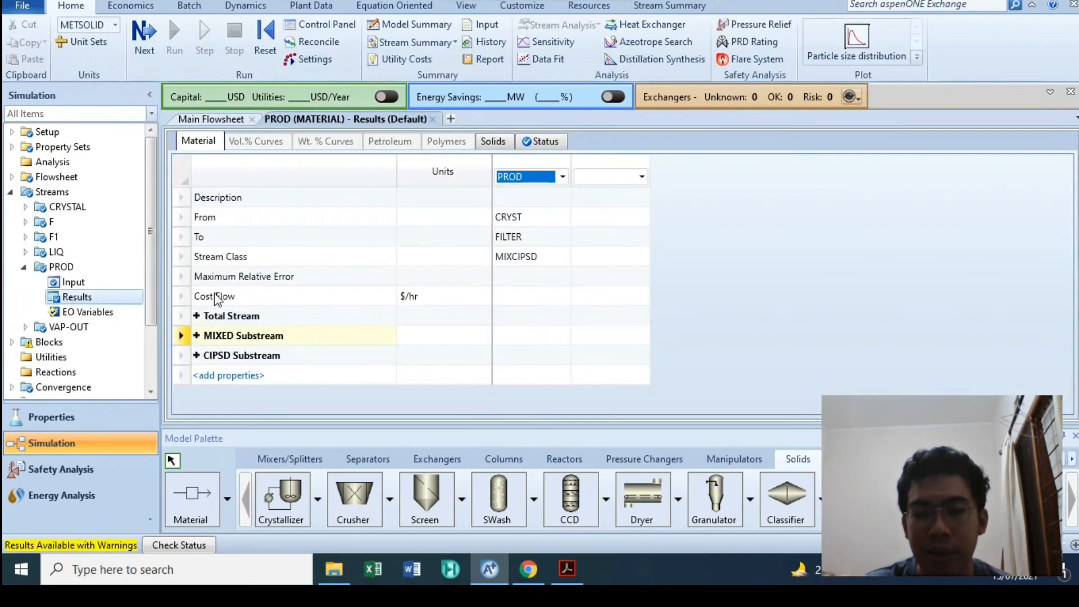
{"action": "left_click", "coordinate": [196, 336]}
{"action": "scroll", "coordinate": [242, 320], "scroll_direction": "down", "scroll_amount": 2}
{"action": "scroll", "coordinate": [241, 323], "scroll_direction": "down", "scroll_amount": 5}
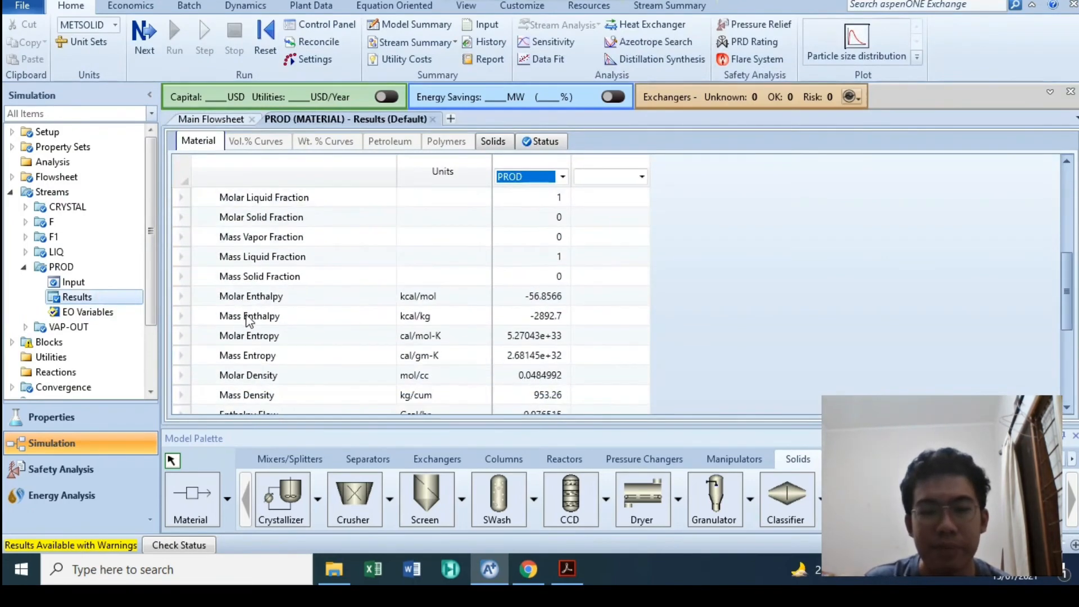
{"action": "left_click", "coordinate": [213, 335]}
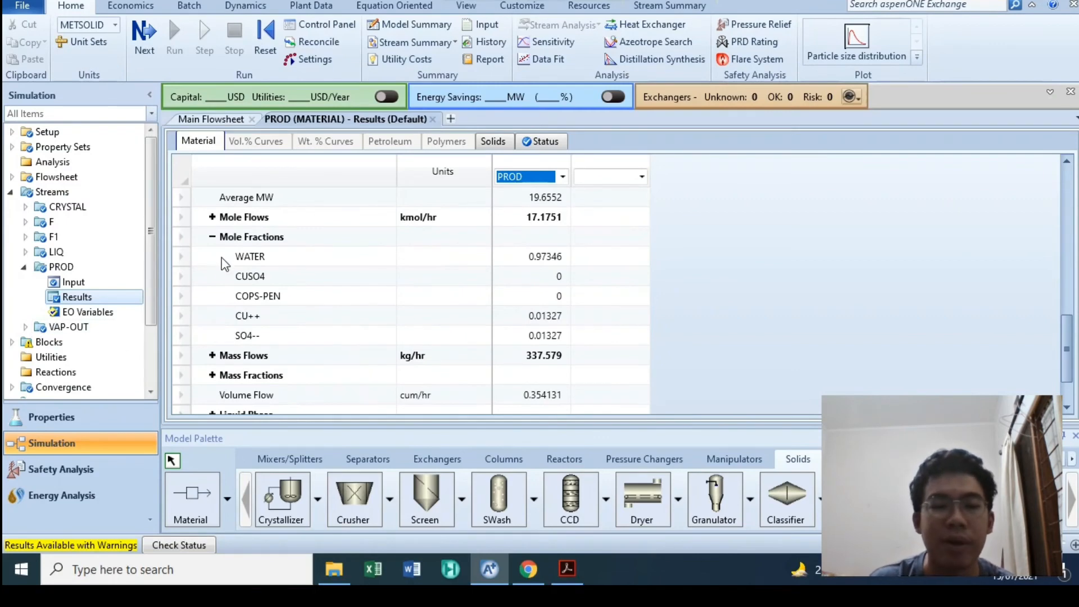
{"action": "left_click", "coordinate": [211, 233]}
{"action": "left_click", "coordinate": [211, 235]}
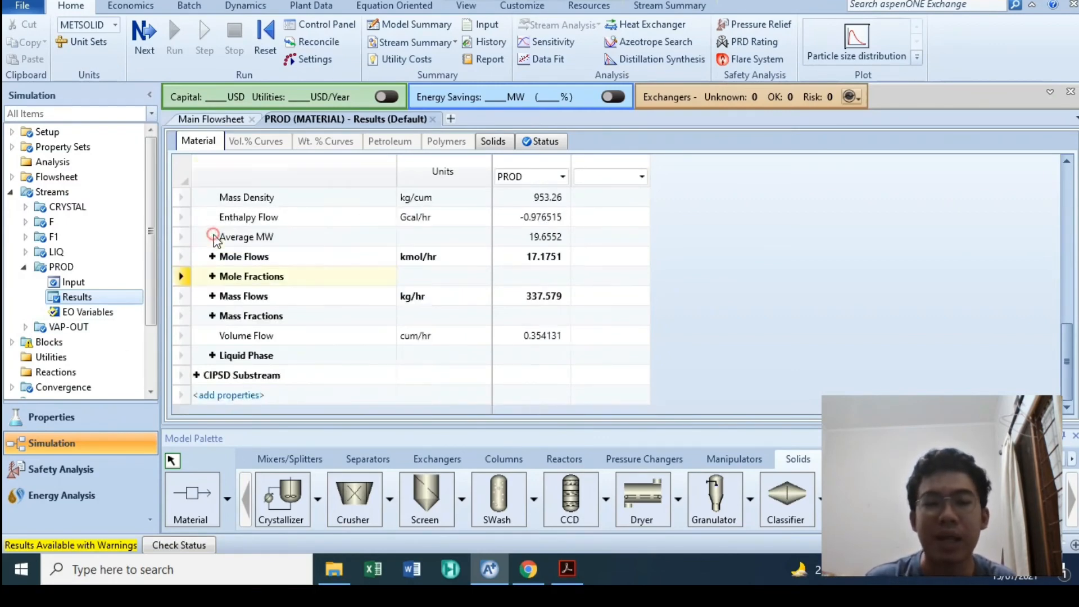
{"action": "scroll", "coordinate": [241, 241], "scroll_direction": "up", "scroll_amount": 5}
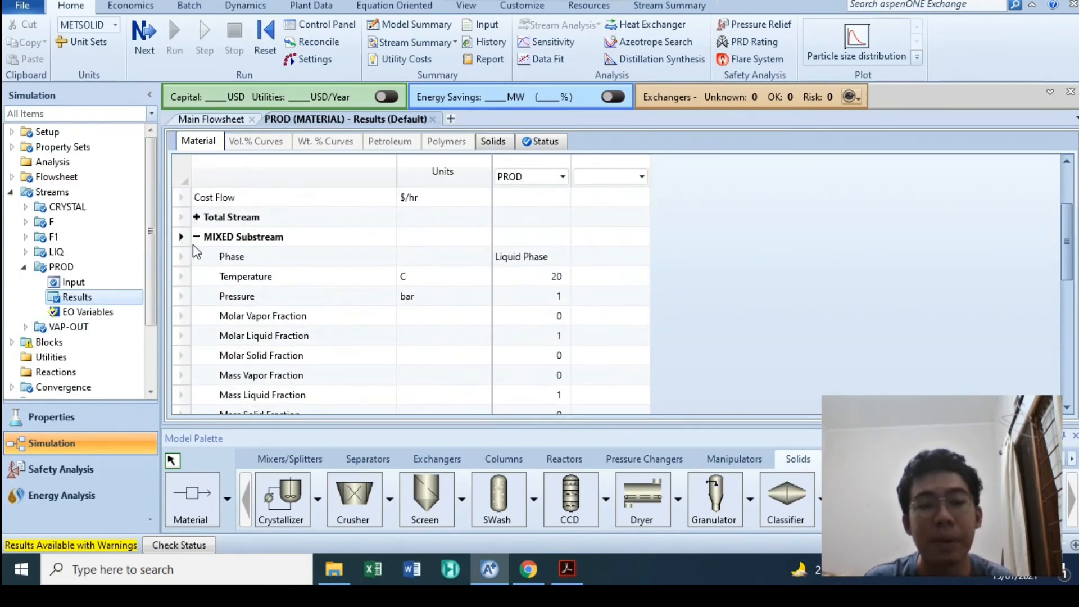
{"action": "left_click", "coordinate": [197, 236]}
- Examine the component mass flows of the PROD stream's CIPSD substream, especially COPS-PEN, and collapse that substream
{"action": "left_click", "coordinate": [197, 356]}
{"action": "scroll", "coordinate": [202, 354], "scroll_direction": "down", "scroll_amount": 6}
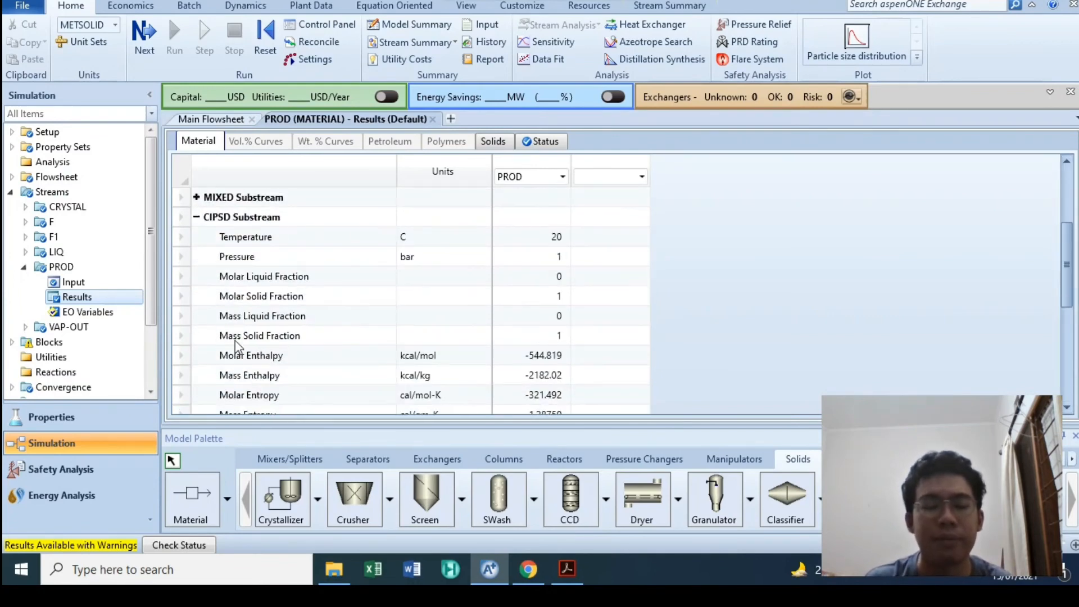
{"action": "left_click", "coordinate": [212, 315]}
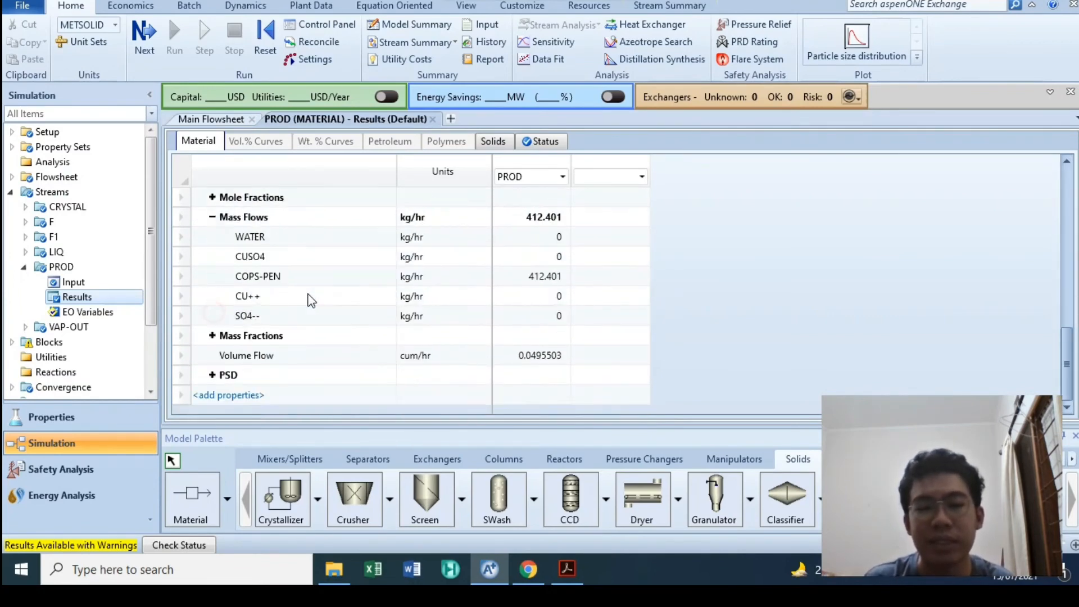
{"action": "scroll", "coordinate": [337, 281], "scroll_direction": "up", "scroll_amount": 1}
{"action": "left_click", "coordinate": [287, 302]}
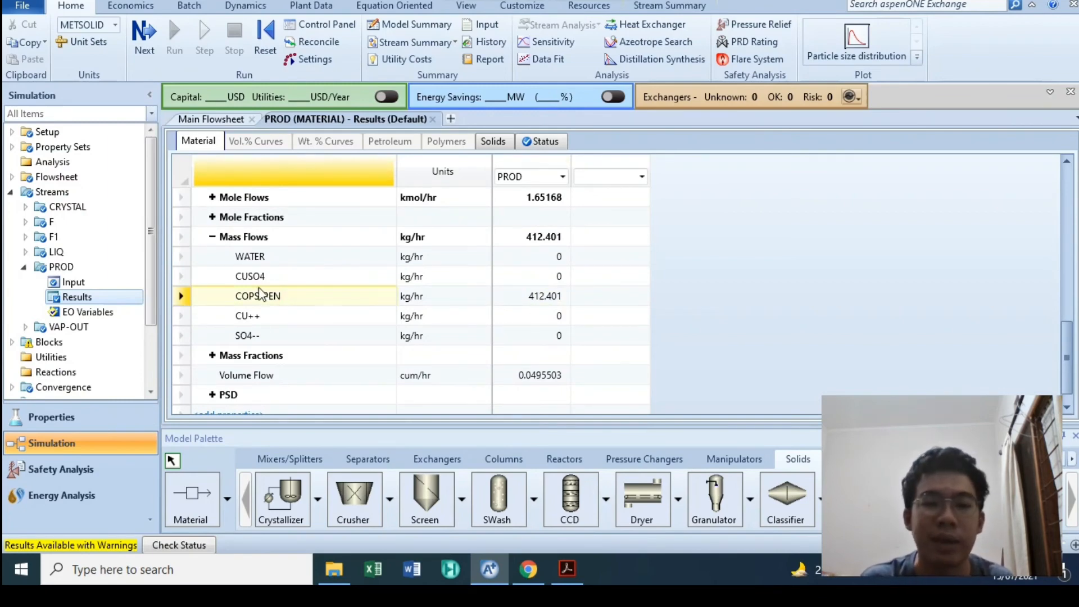
{"action": "left_click", "coordinate": [213, 237]}
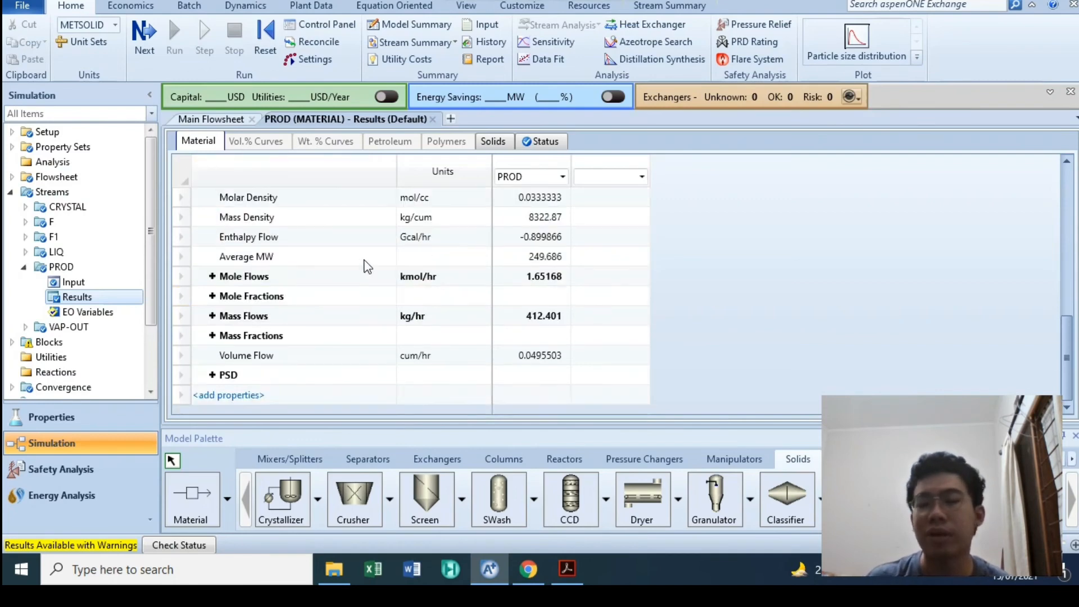
{"action": "scroll", "coordinate": [371, 270], "scroll_direction": "up", "scroll_amount": 5}
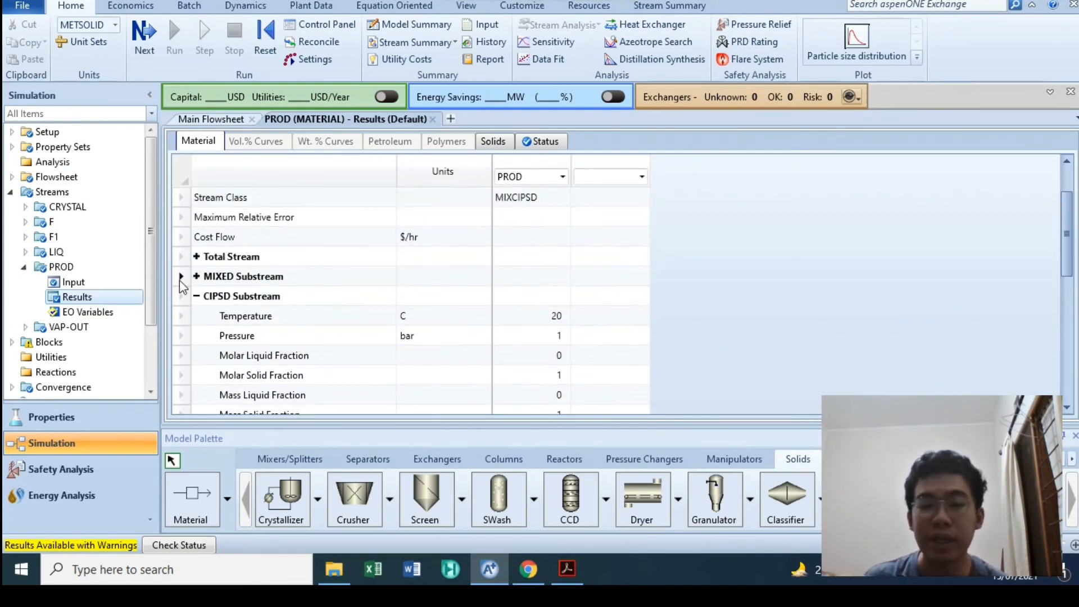
{"action": "left_click", "coordinate": [196, 296]}
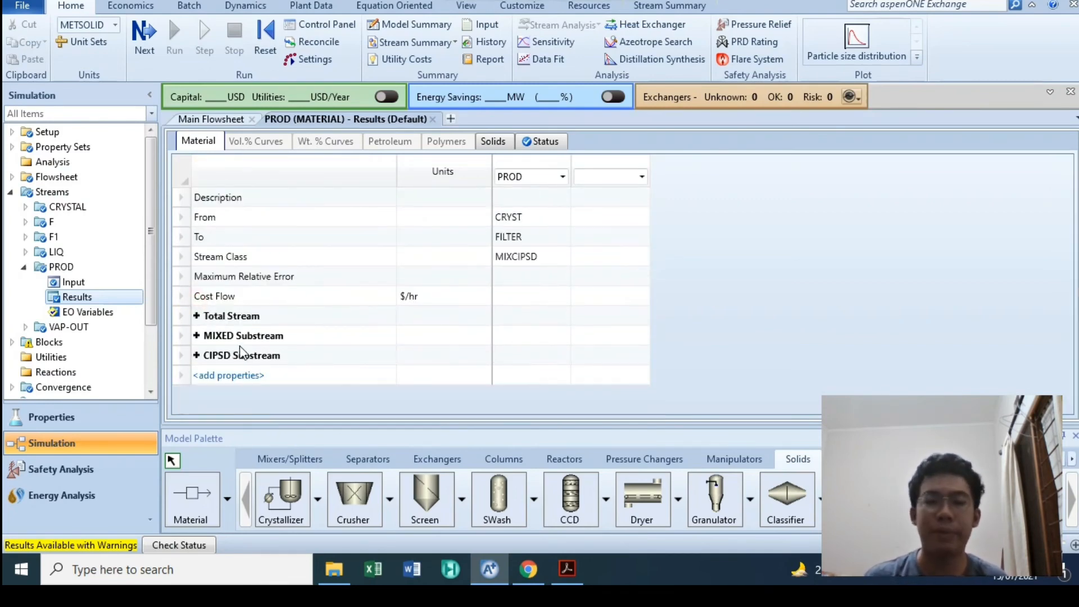